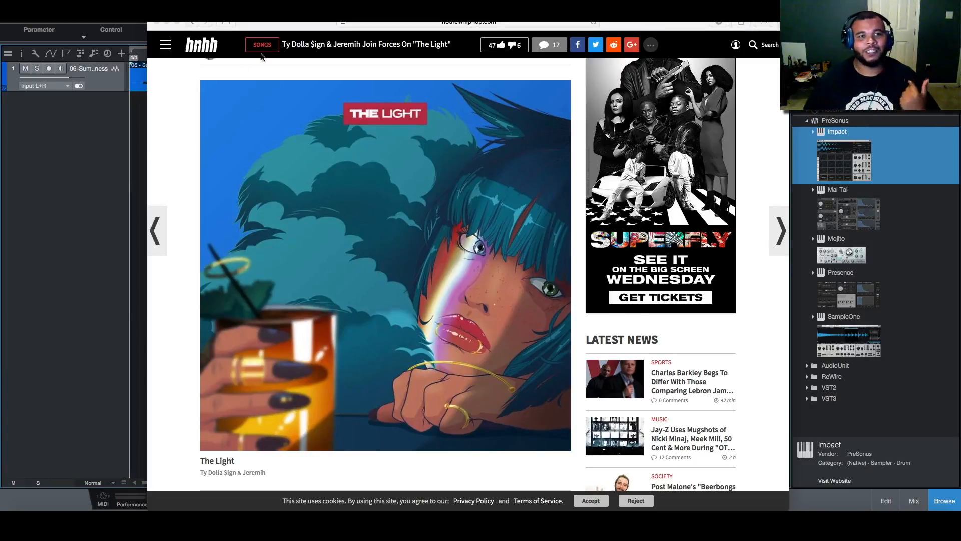
- Leave the web article and play the Summer Madness audio from the start of the song
click(166, 22)
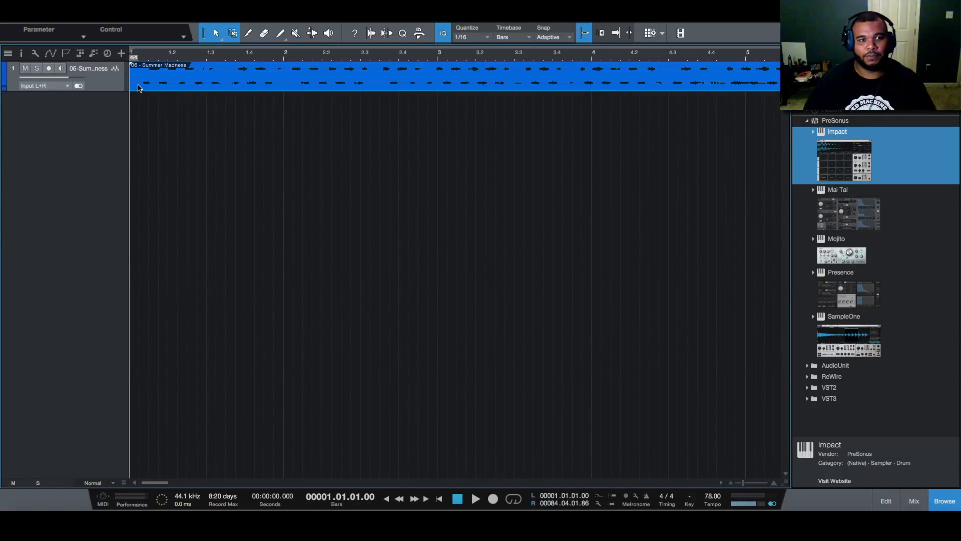
key(space)
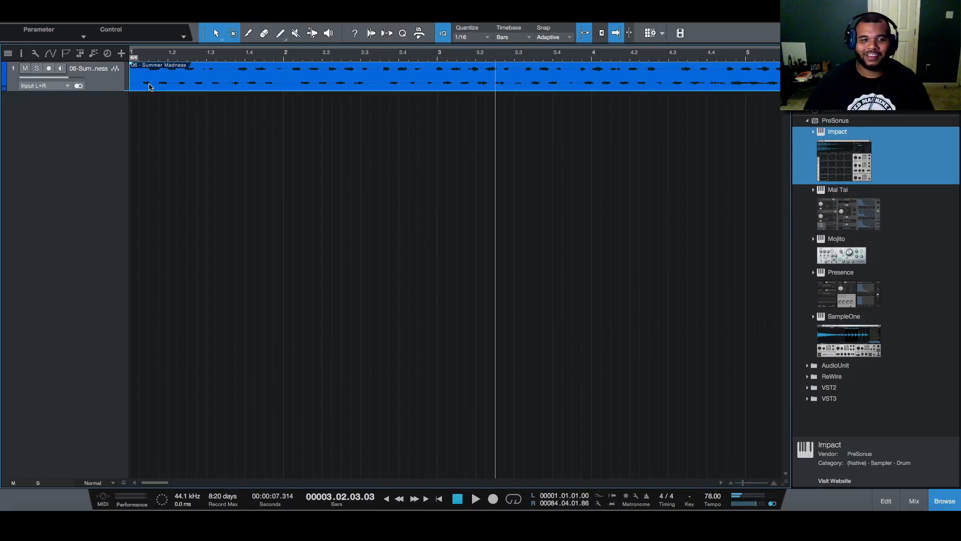
click(138, 75)
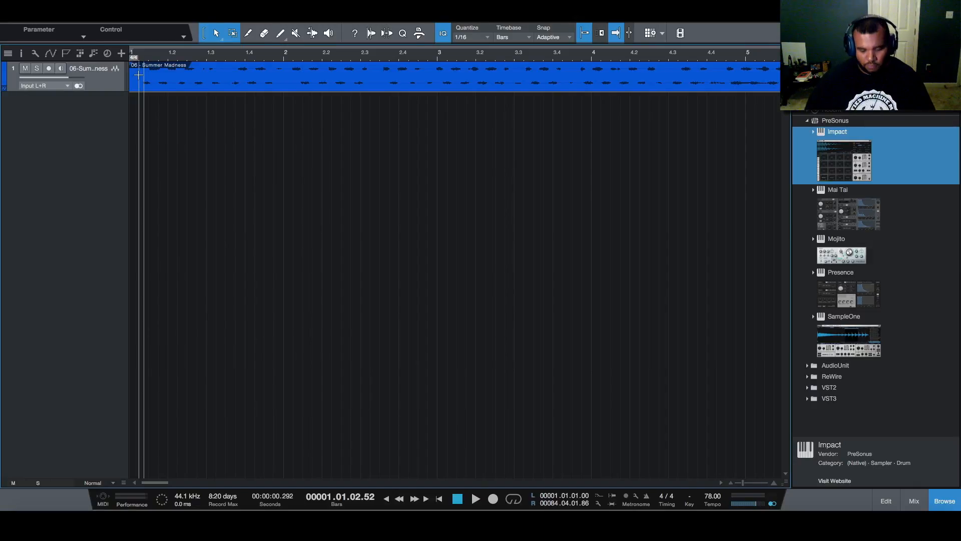
- Isolate the Summer Madness audio from just after its start up to bar 3 and play it as a loop
key(8)
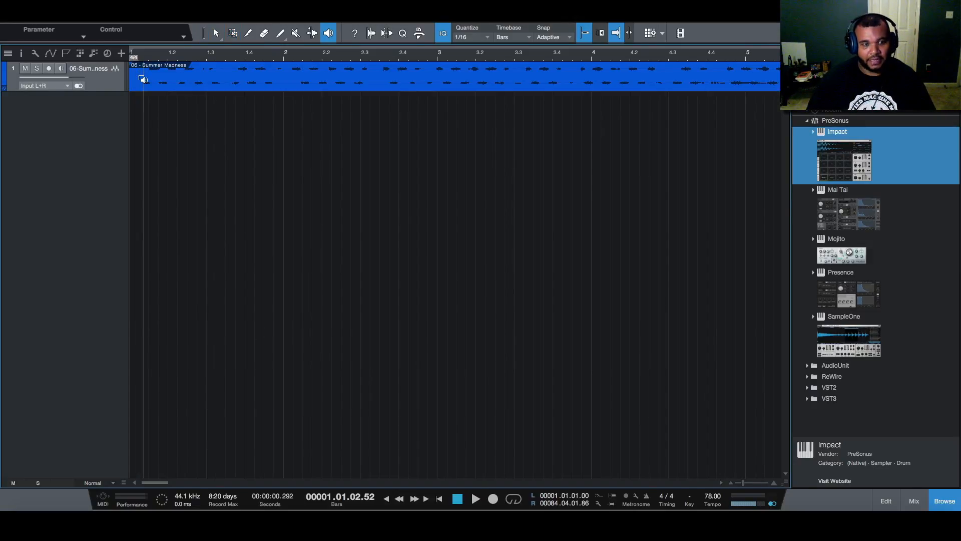
key(1)
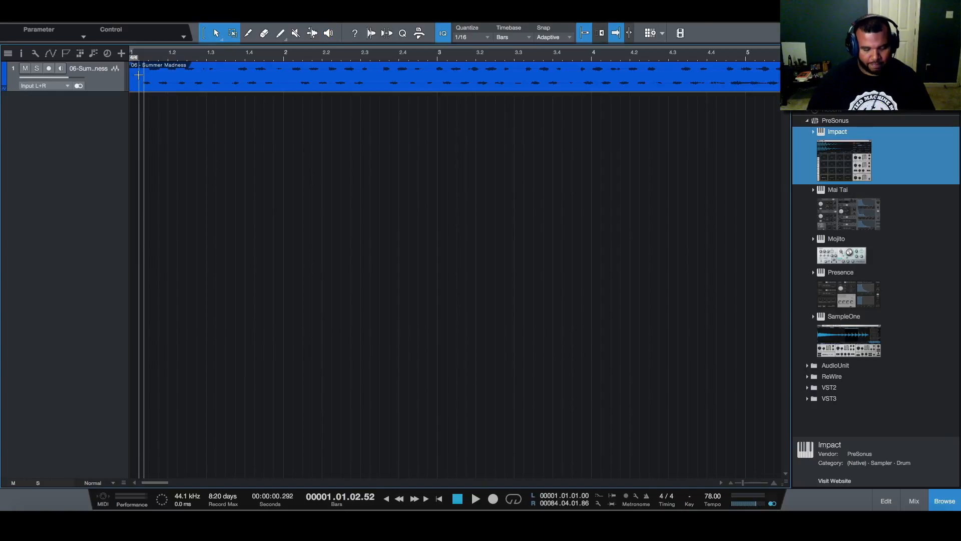
key(p)
drag(139, 75, 329, 75)
key(space)
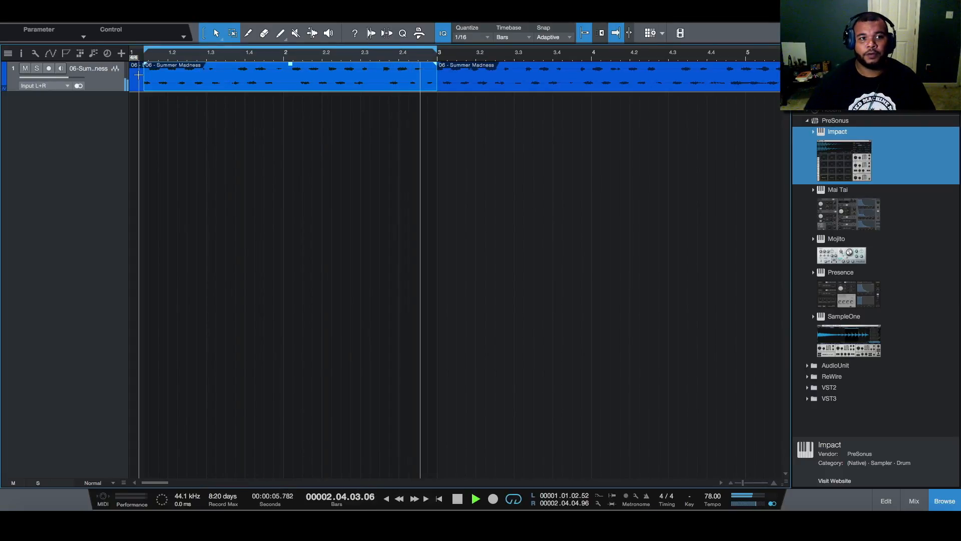
- Delete the audio after bar 3 and move the isolated phrase to the very start of the song
key(space)
click(465, 89)
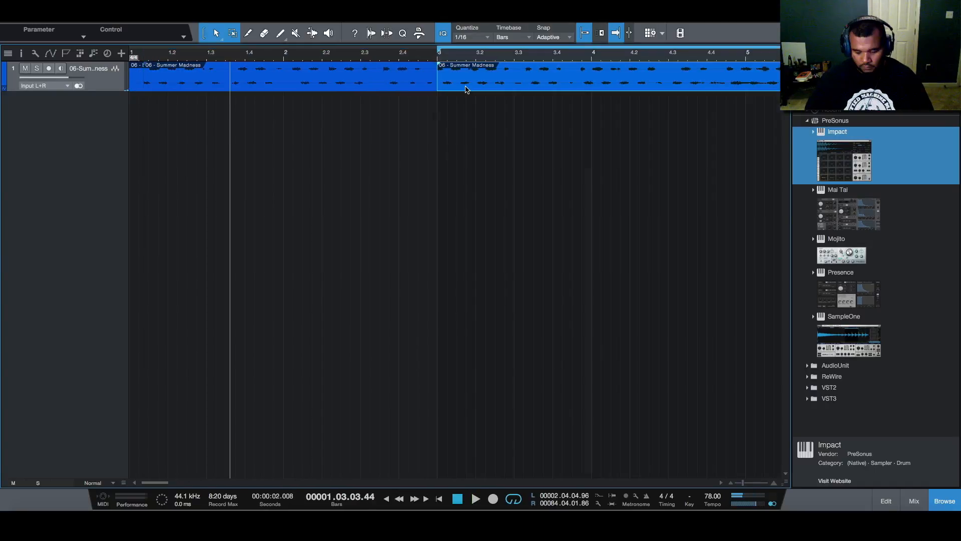
key(Delete)
click(325, 80)
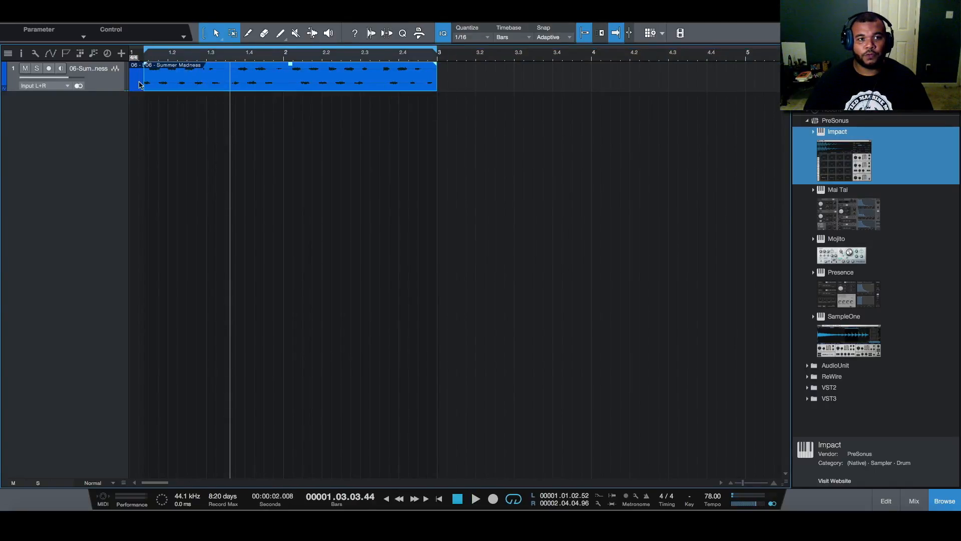
drag(179, 85, 164, 84)
click(292, 139)
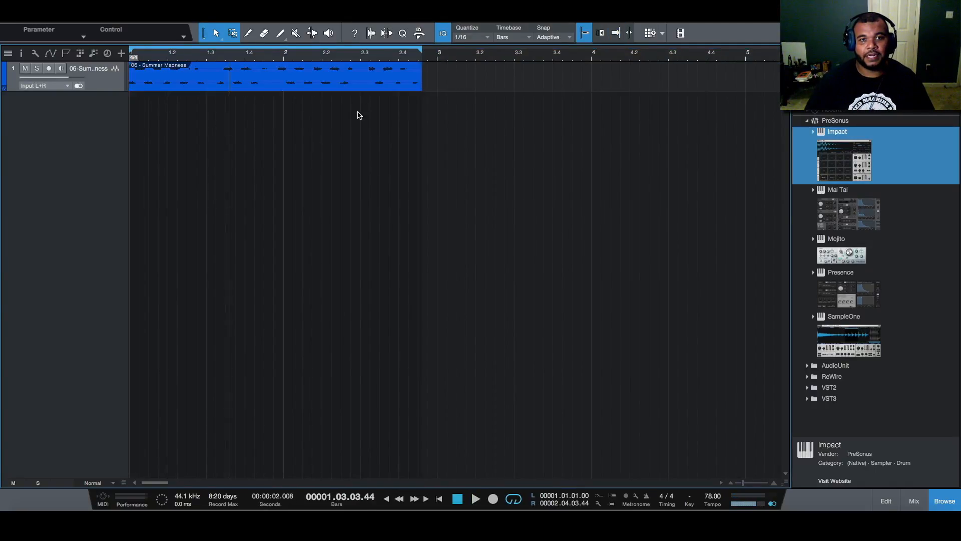
- Set the song tempo to 82 and open the trimmed Summer Madness clip for note detection in Melodyne
drag(706, 497, 707, 490)
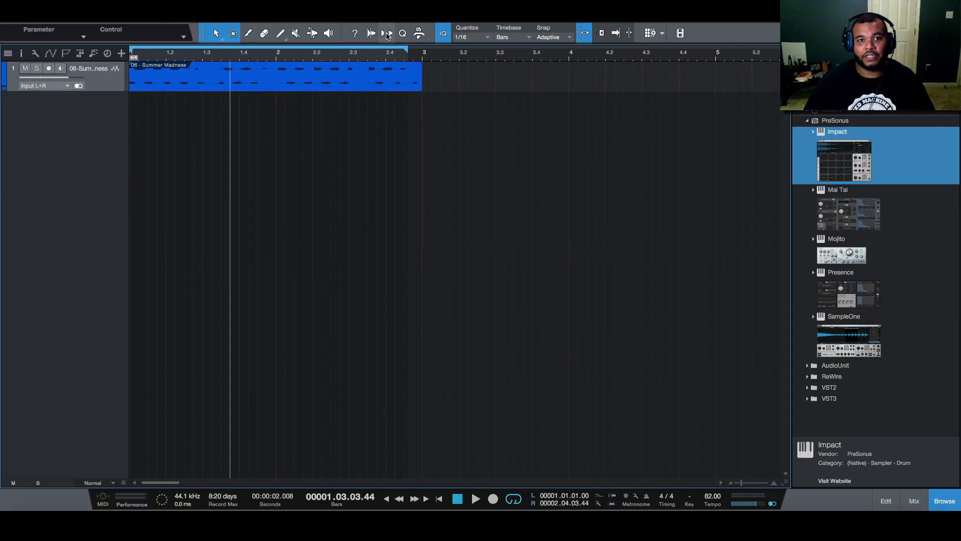
click(270, 89)
double_click(271, 86)
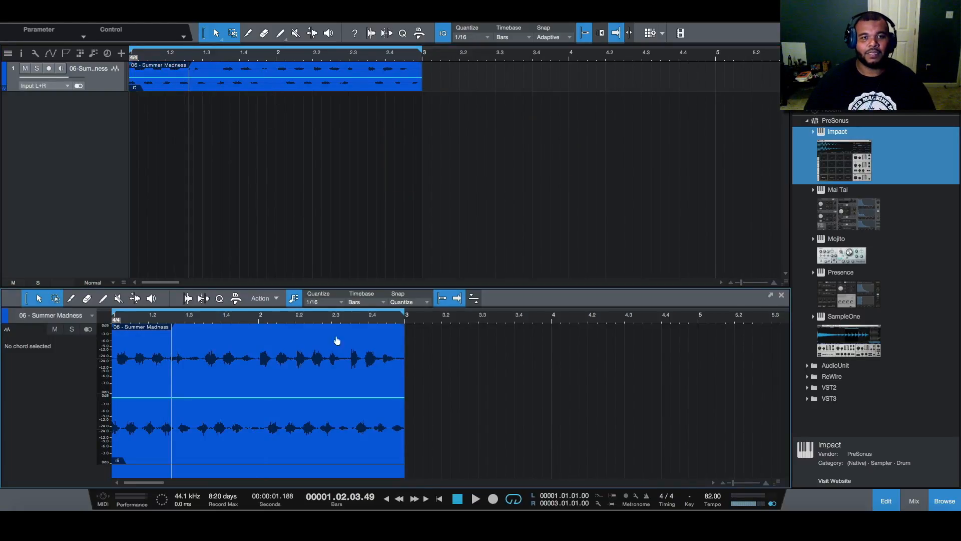
double_click(260, 87)
drag(203, 289, 217, 181)
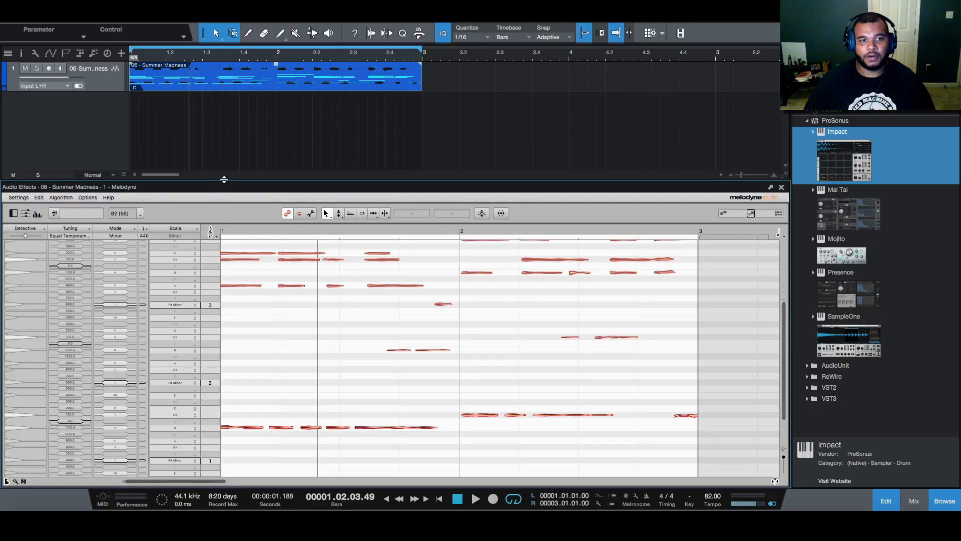
drag(224, 180, 226, 290)
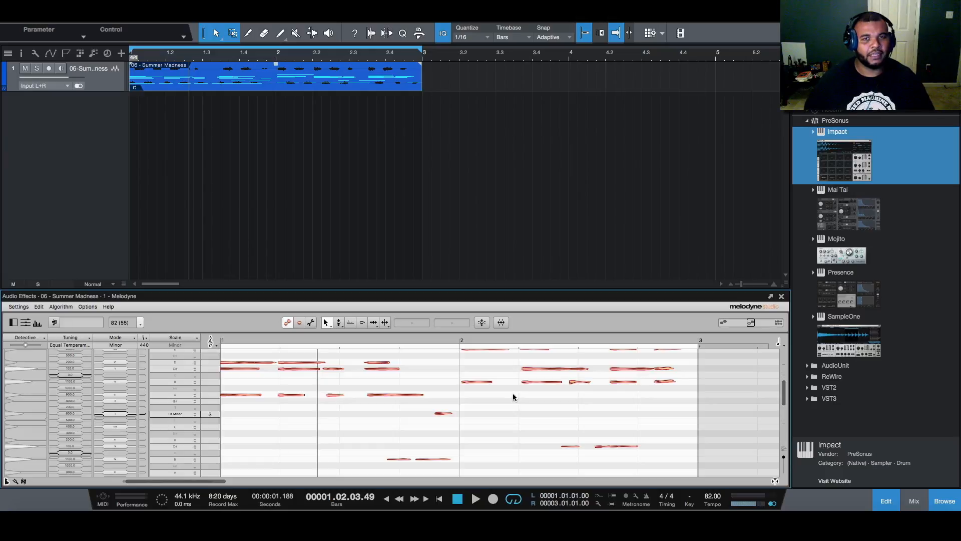
- Rename the audio track to "F# Minor"
double_click(93, 69)
text(F#)
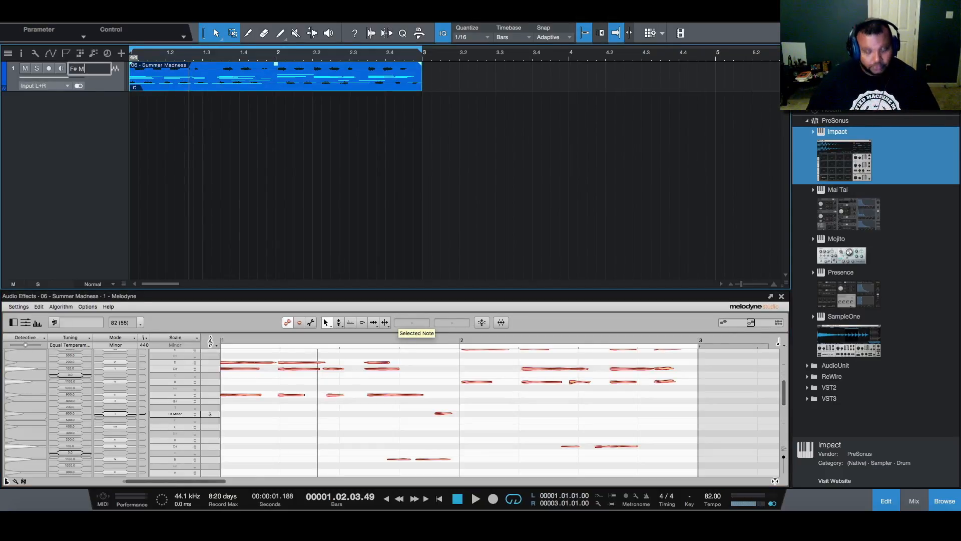
text( Minor)
key(Return)
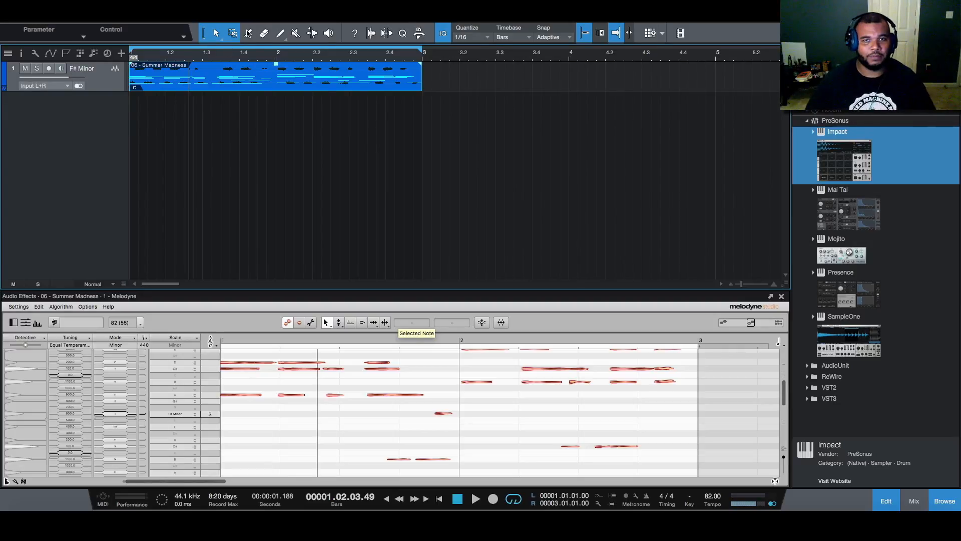
- Add a Presence instrument track below the audio track and load the Hall Rhodes preset
drag(861, 287, 188, 122)
click(313, 72)
scroll(350, 199, down, 5)
scroll(346, 196, down, 10)
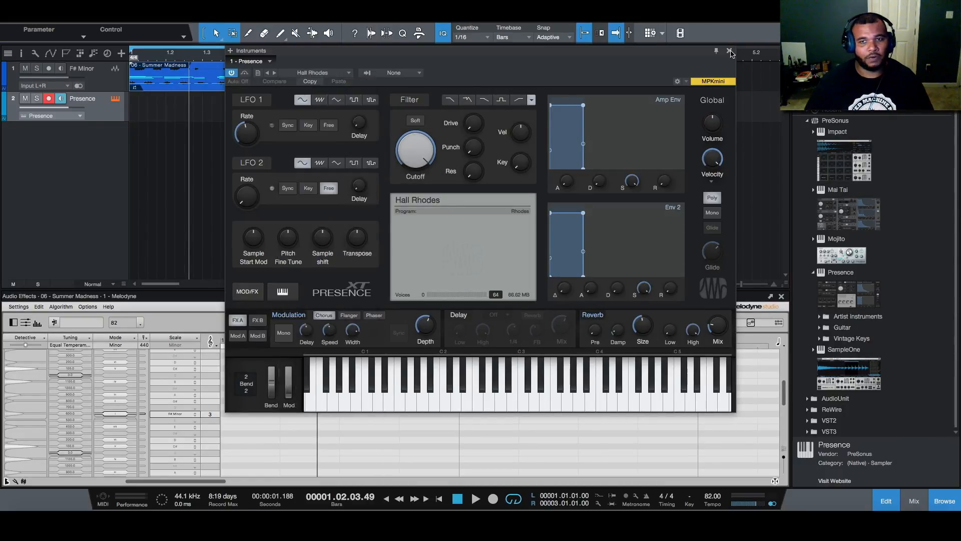
click(730, 52)
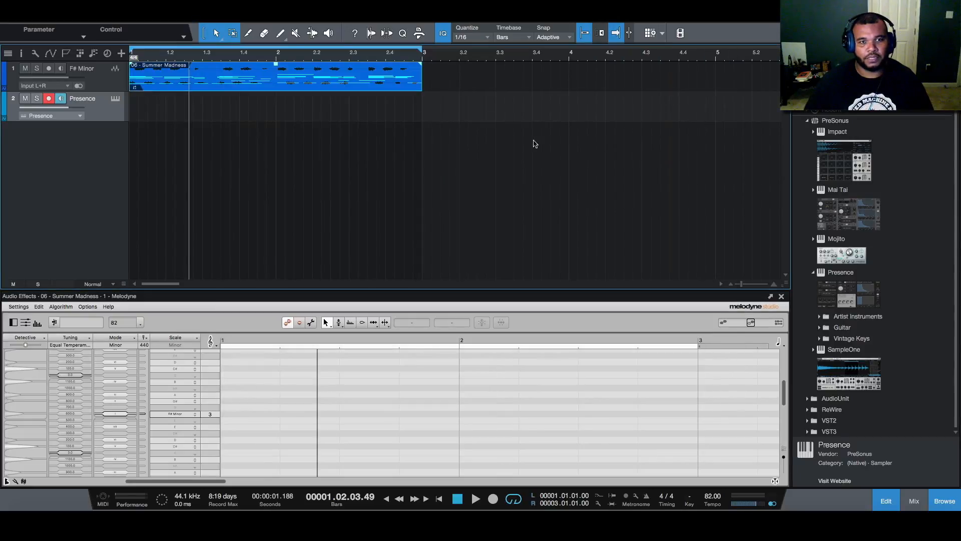
- Copy the Melodyne-detected notes to the Presence track, mute the F# Minor audio track and play the result from the start
drag(173, 101, 173, 115)
click(25, 69)
click(439, 500)
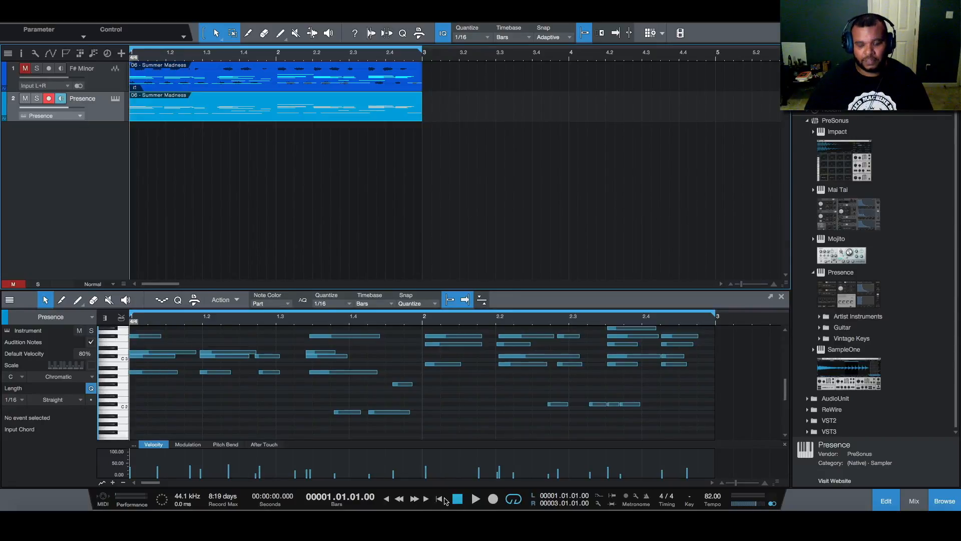
key(space)
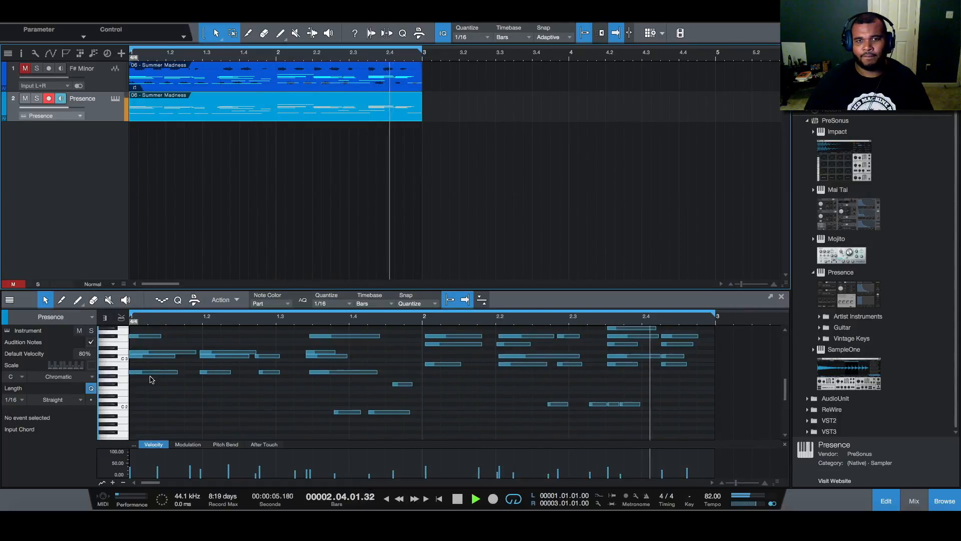
key(space)
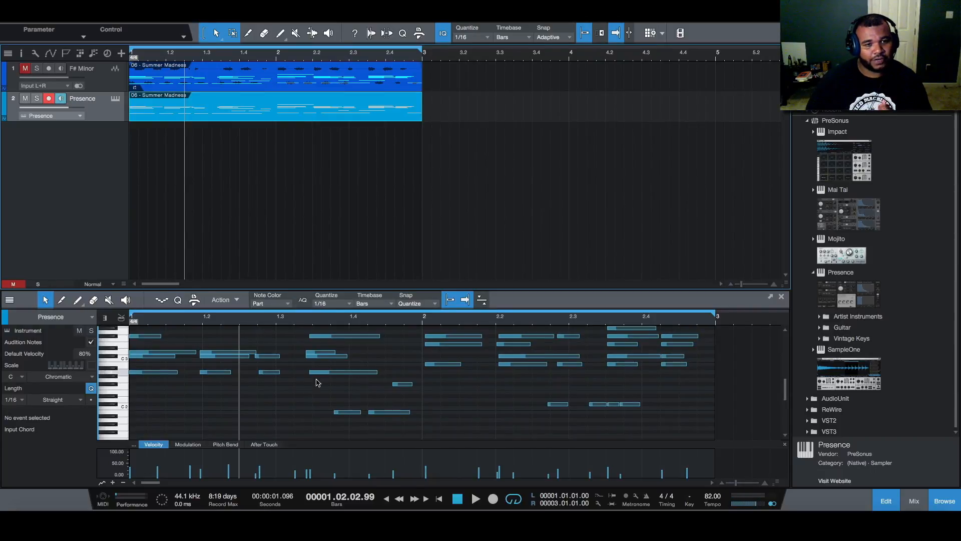
scroll(330, 385, down, 5)
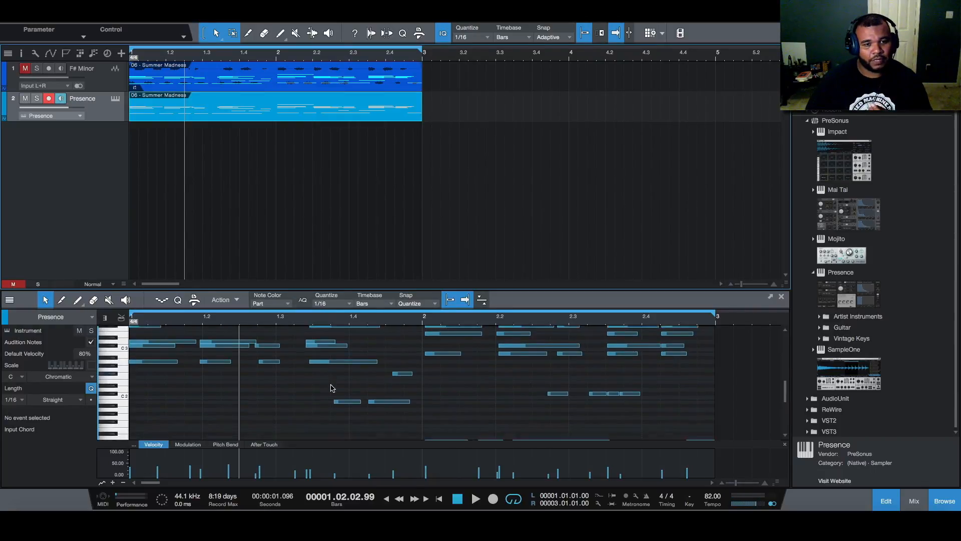
- Try the Echo Synth preset on the Presence instrument while the loop plays
click(117, 99)
click(329, 74)
scroll(345, 207, down, 15)
scroll(345, 207, up, 15)
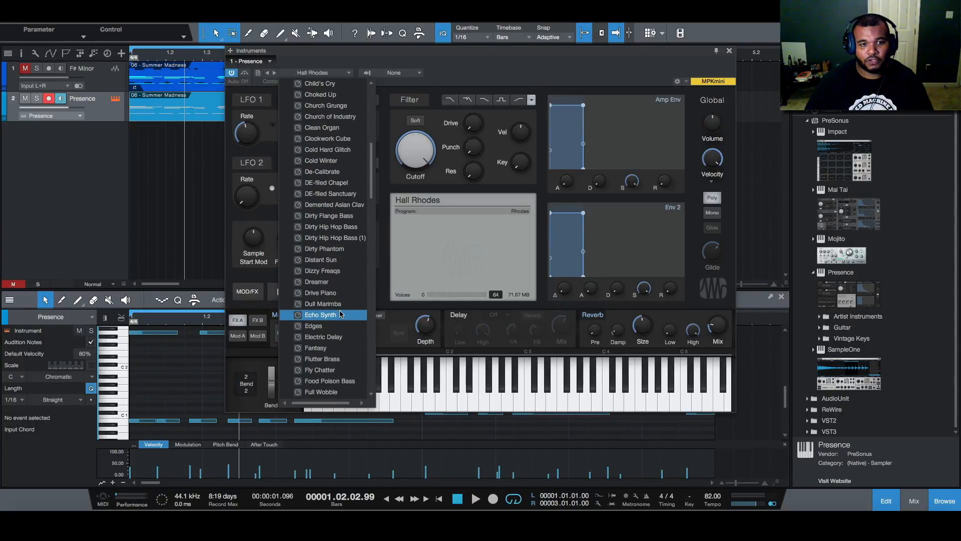
click(339, 314)
key(space)
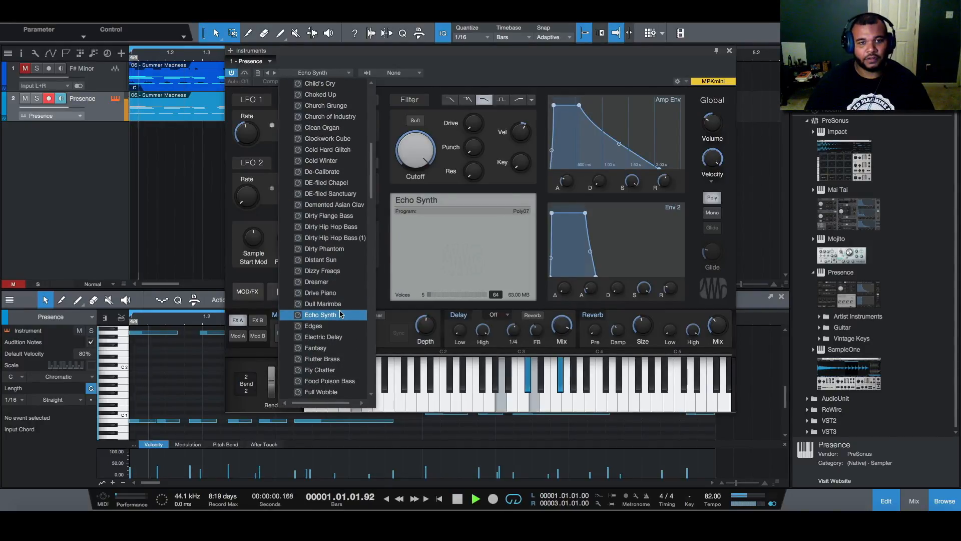
- Switch the Presence instrument to the Gaga Rhodes preset, listen to the loop and stop playback
scroll(339, 311, down, 2)
scroll(339, 311, down, 2)
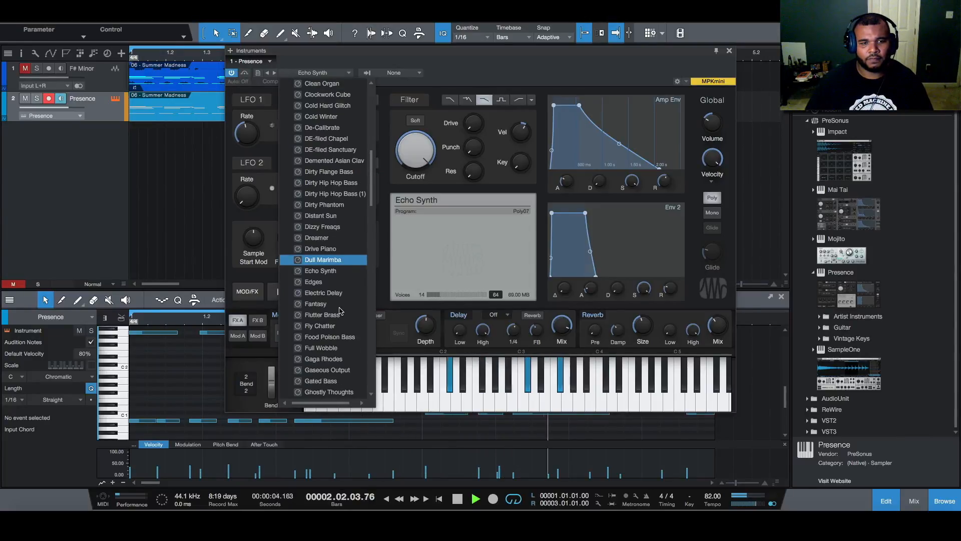
scroll(339, 313, down, 1)
click(339, 348)
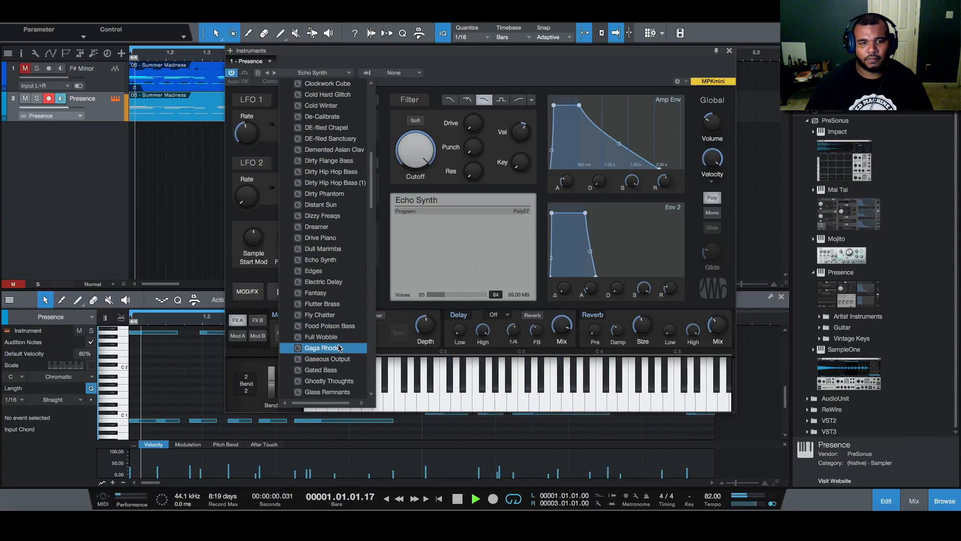
click(730, 50)
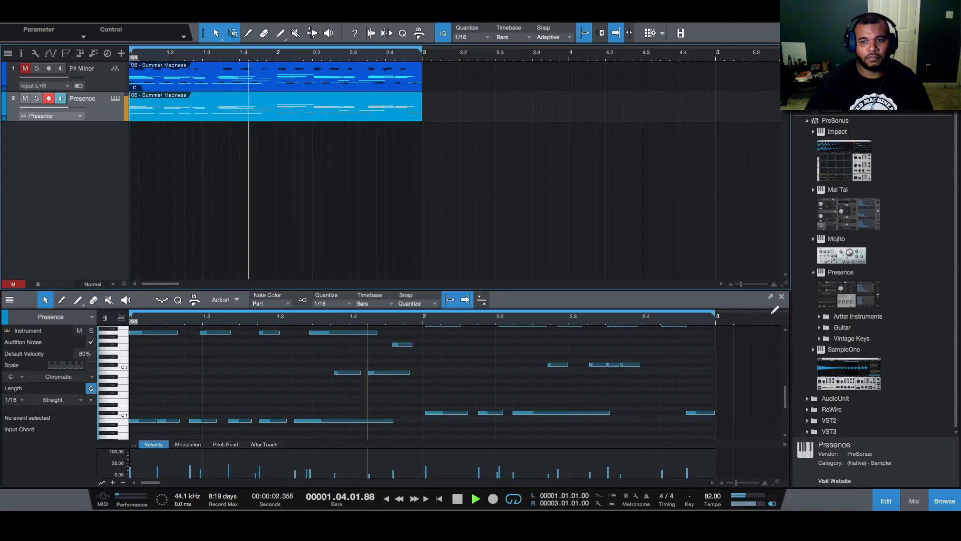
click(912, 501)
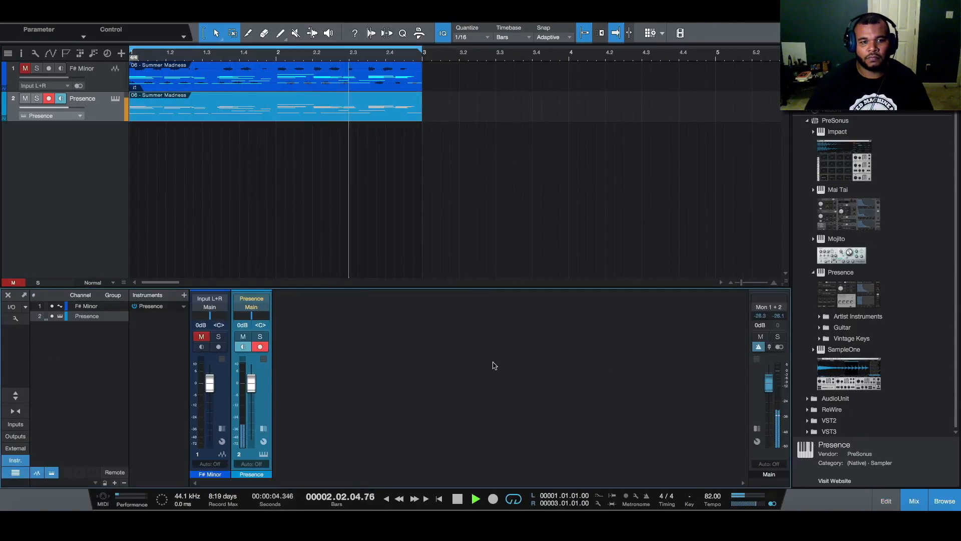
key(space)
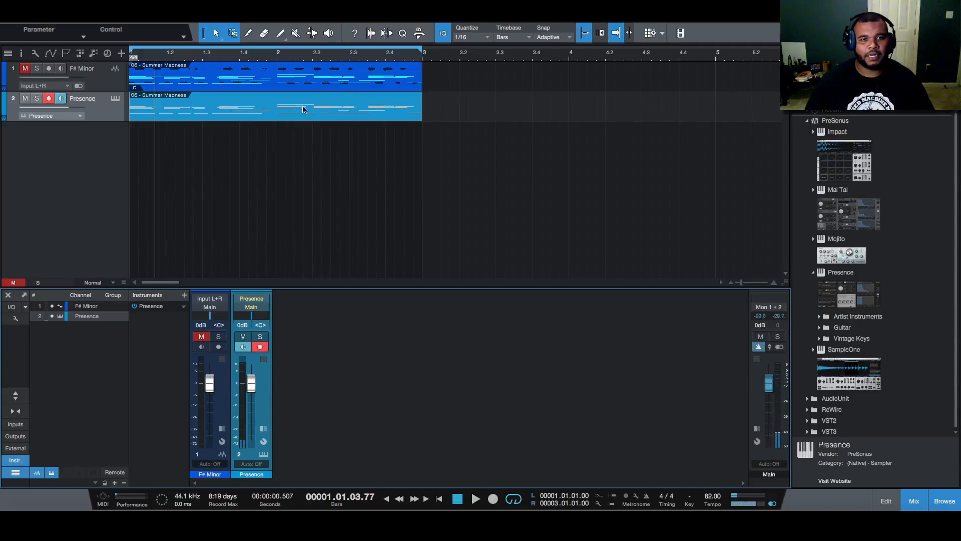
- Transpose all notes of the Presence part up two semitones and listen to the loop
double_click(288, 110)
drag(458, 290, 479, 102)
drag(716, 171, 136, 371)
drag(138, 330, 134, 324)
key(f)
key(space)
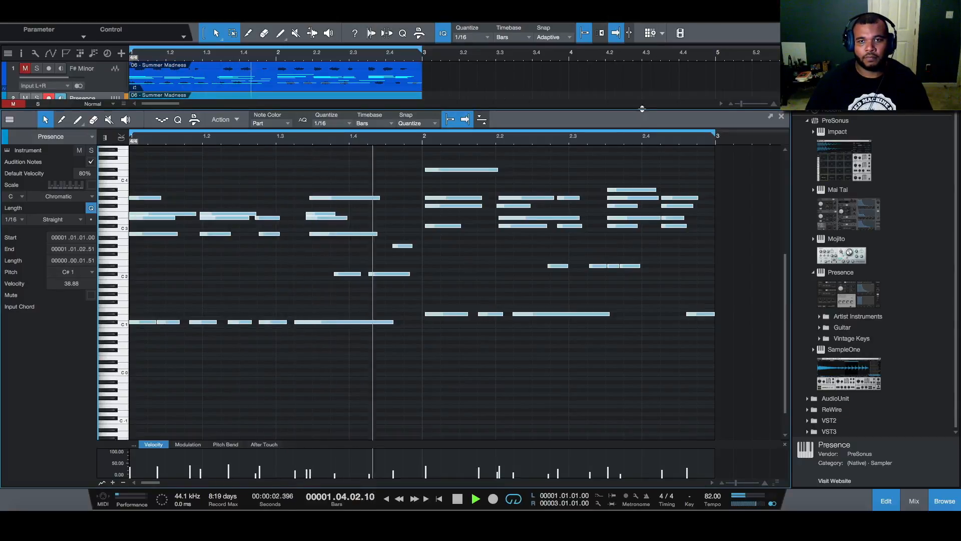
drag(630, 109, 632, 289)
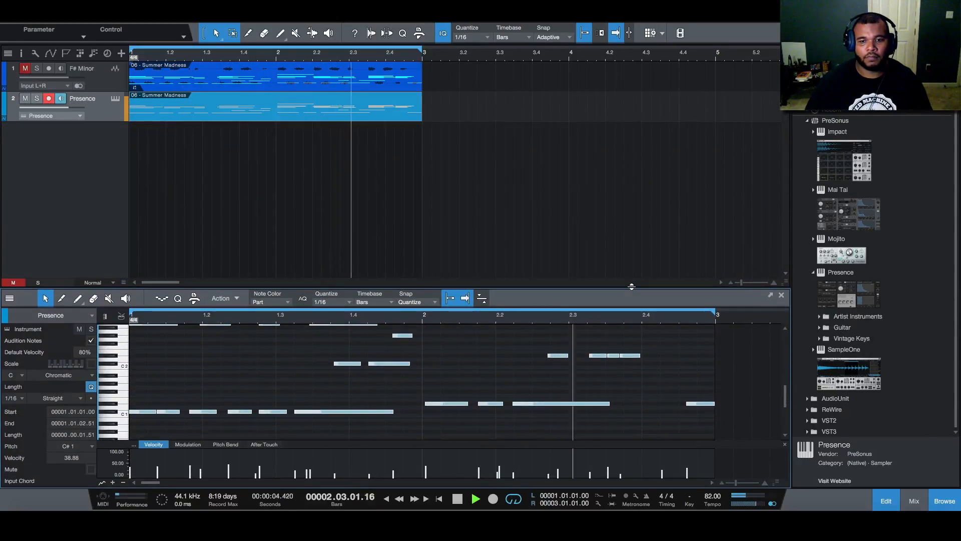
key(space)
- Set the song tempo to 78 and insert the L2 limiter on the Presence channel
drag(709, 498, 709, 500)
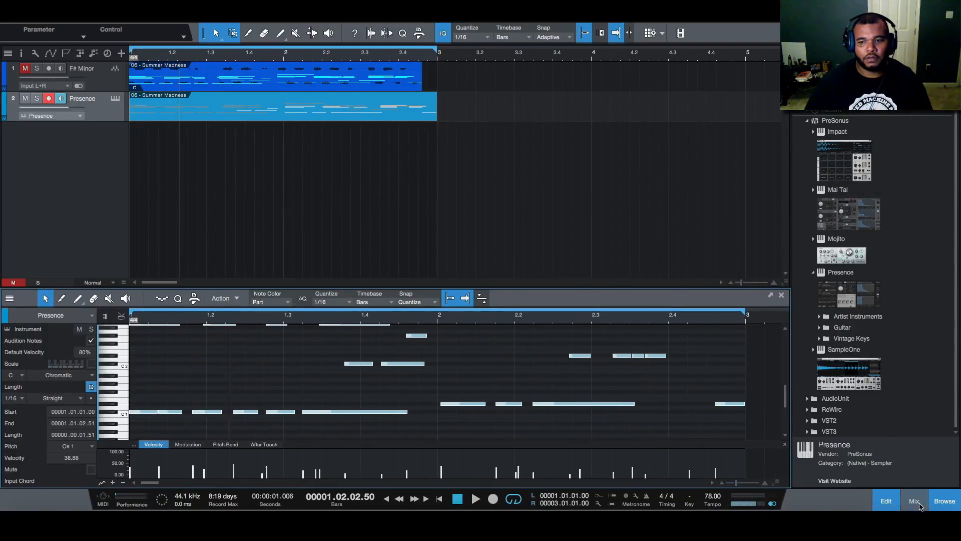
click(917, 502)
click(265, 433)
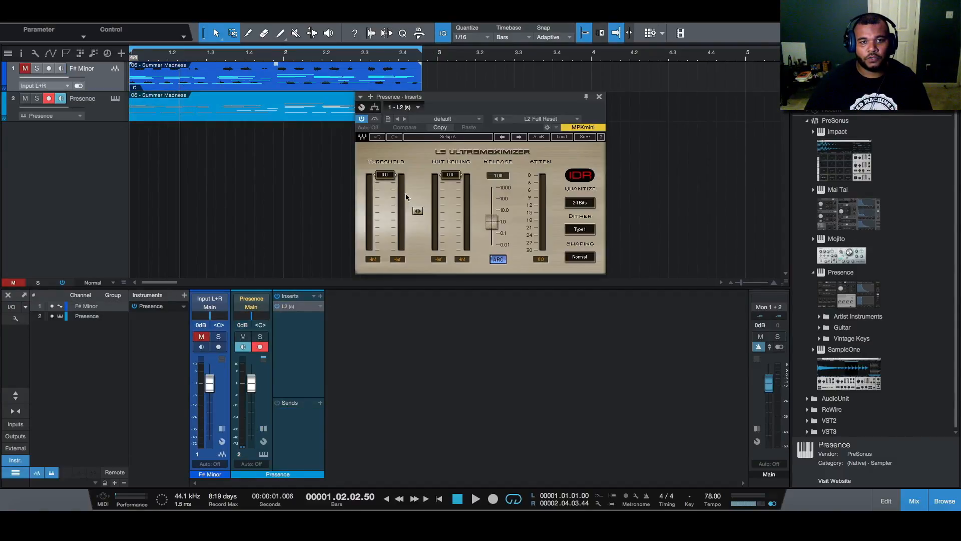
- Lower the L2 threshold to -23.5 and set the output ceiling to -8.5 while the loop plays
drag(417, 211, 416, 266)
key(space)
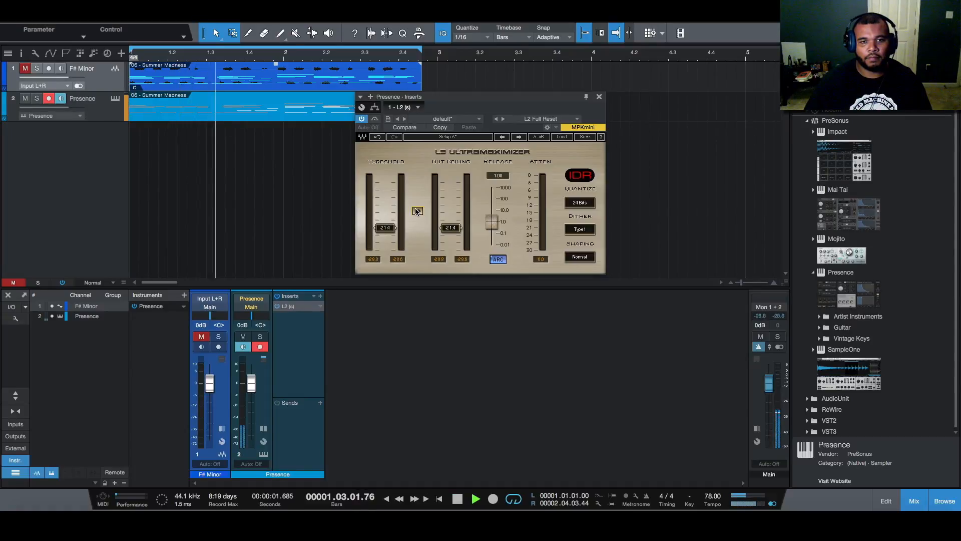
drag(417, 266, 416, 272)
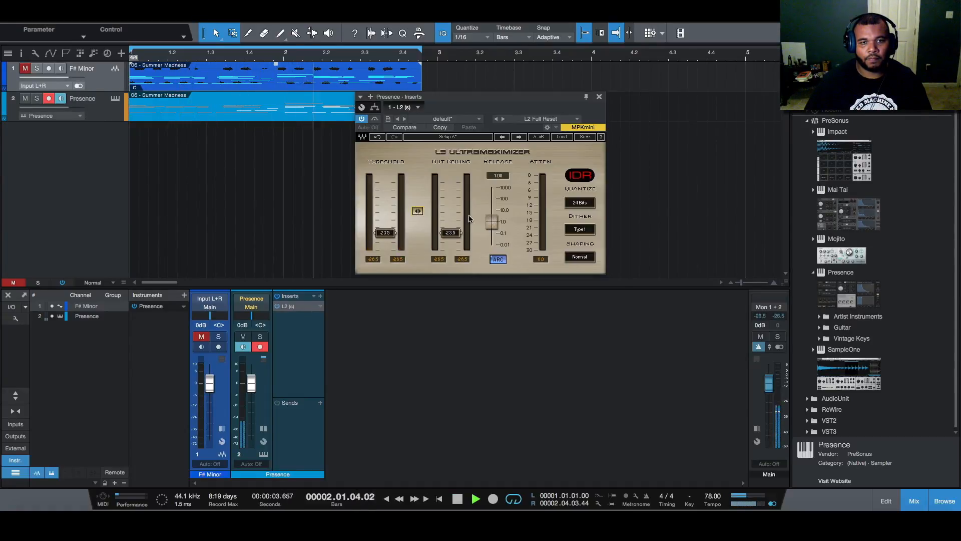
drag(450, 233, 454, 196)
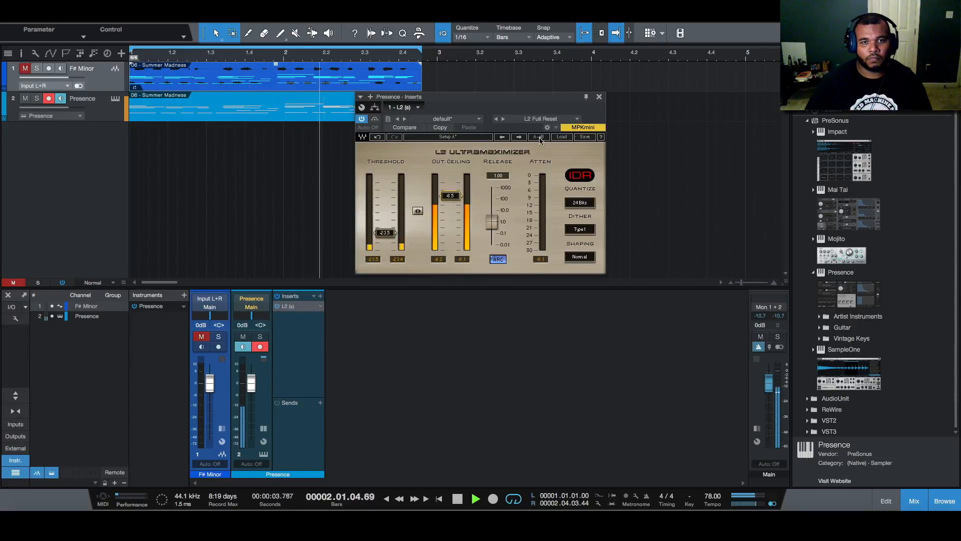
- Close the L2, stop playback and insert the Waves API-550B (s) equalizer on the Presence channel
click(599, 97)
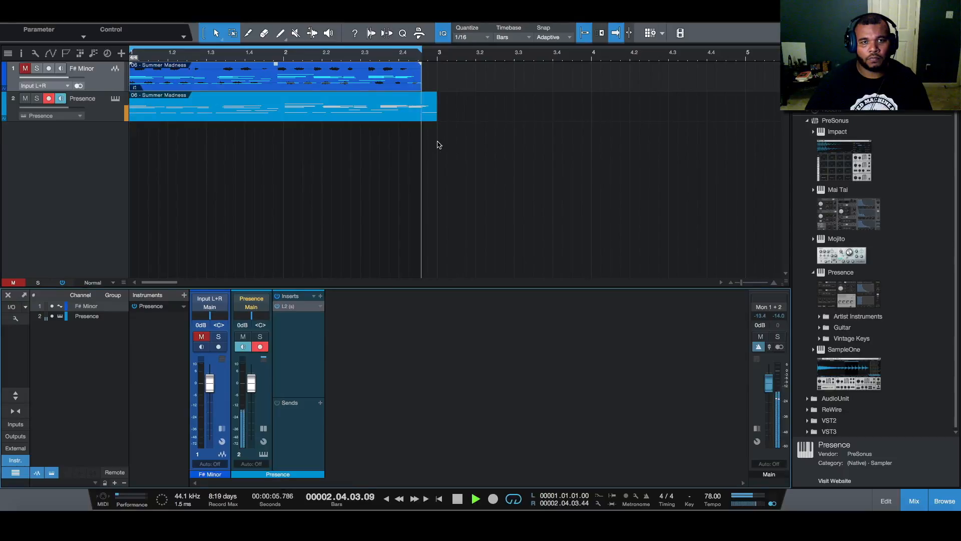
key(space)
click(321, 296)
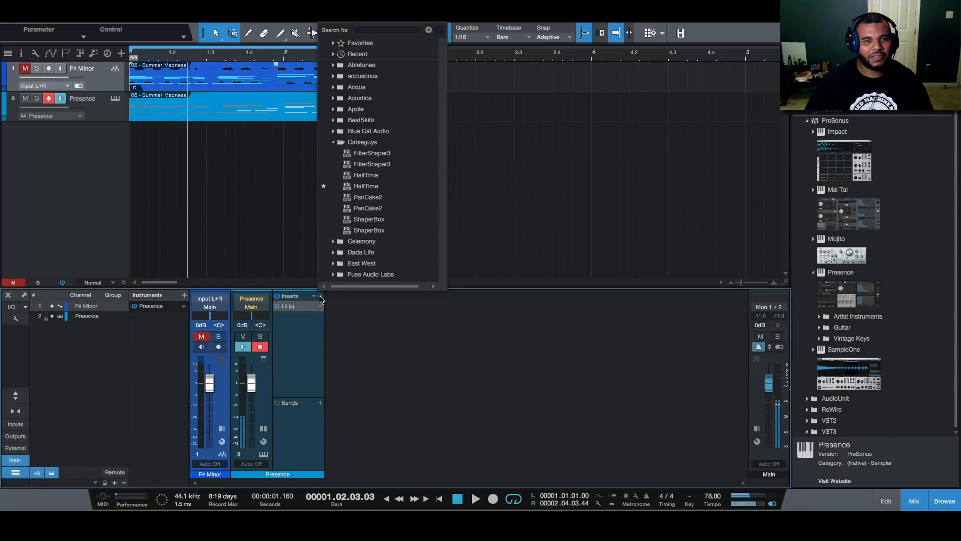
scroll(414, 204, down, 7)
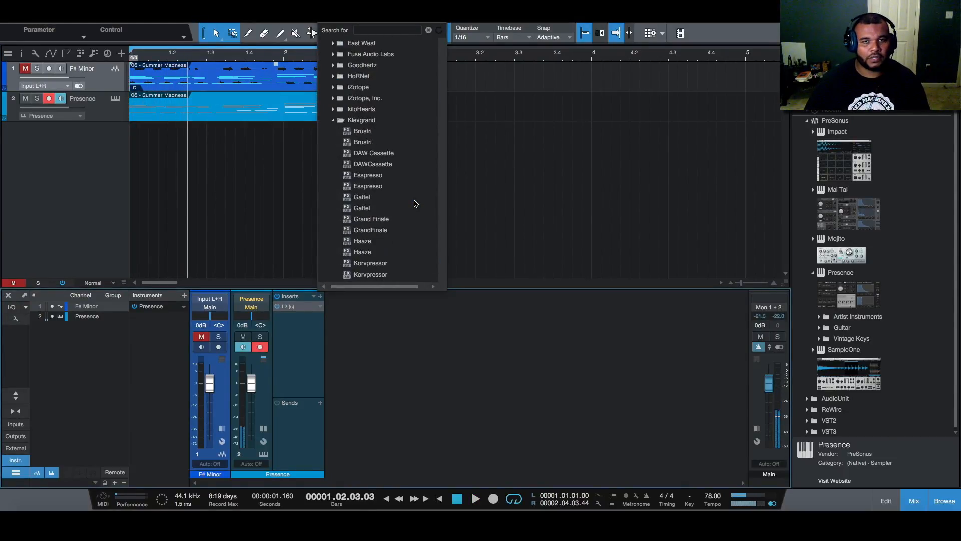
scroll(414, 203, down, 10)
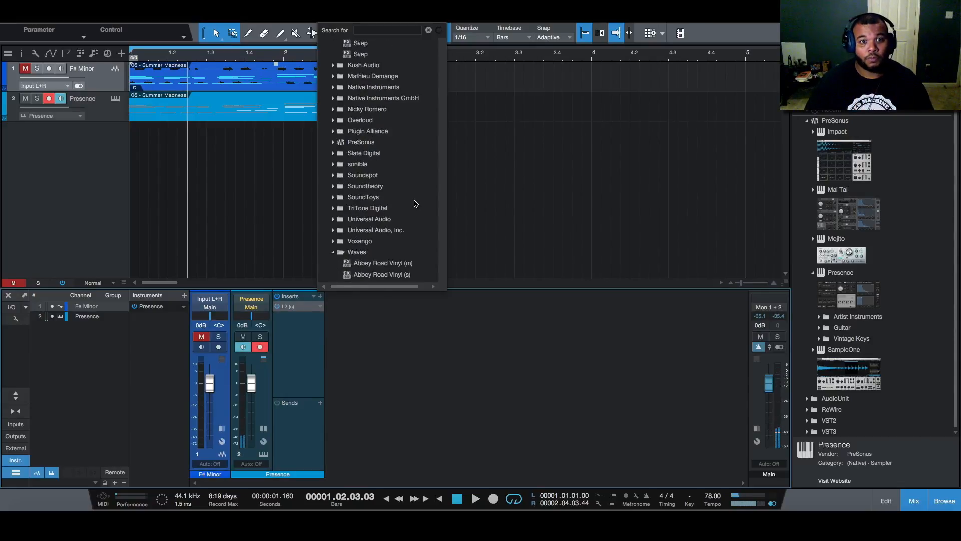
scroll(415, 203, down, 5)
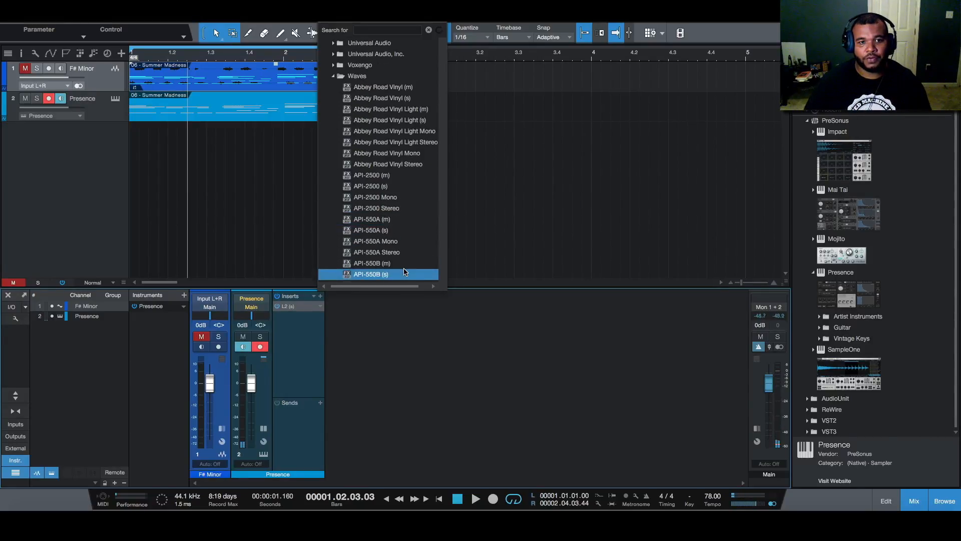
click(408, 277)
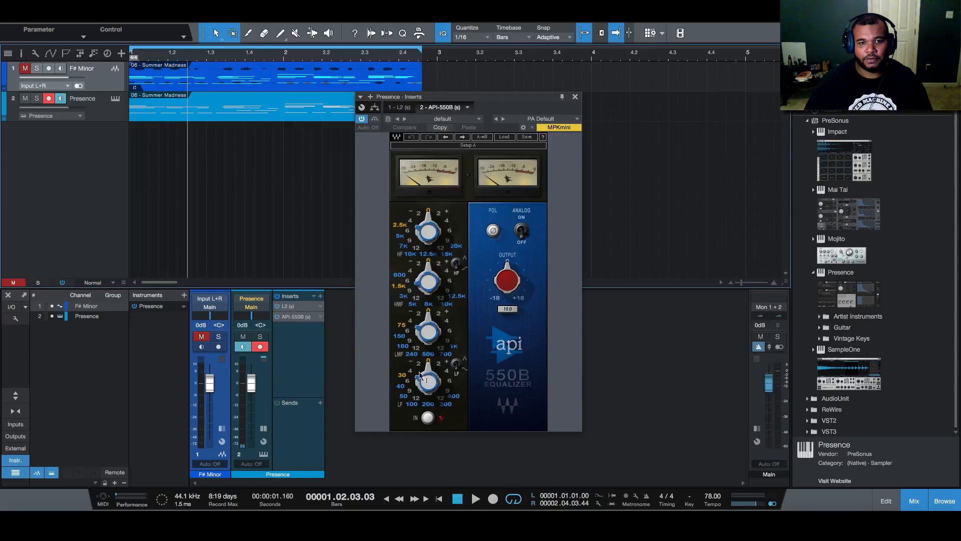
- Set the API-550B low band to 100 Hz, lower its gain, and listen to the loop
drag(414, 402, 414, 392)
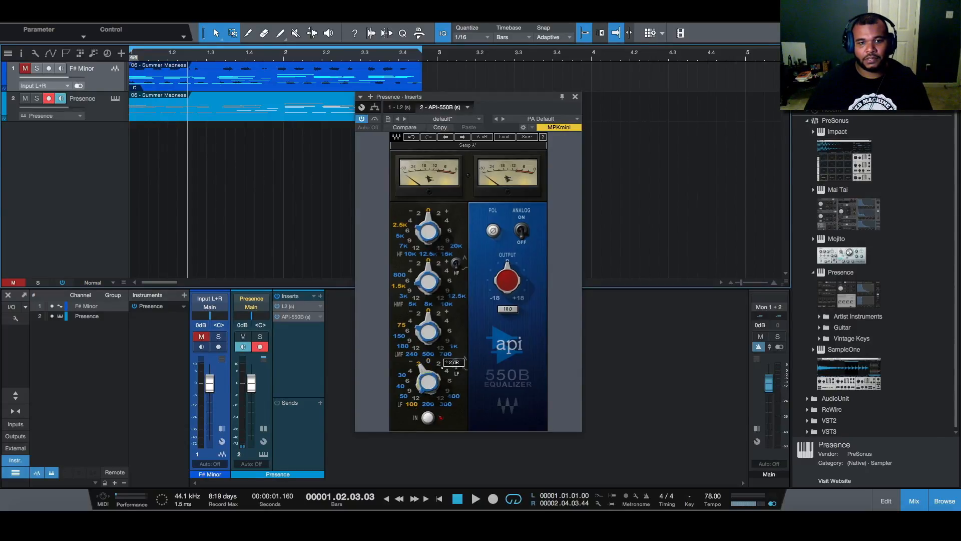
drag(443, 367, 440, 372)
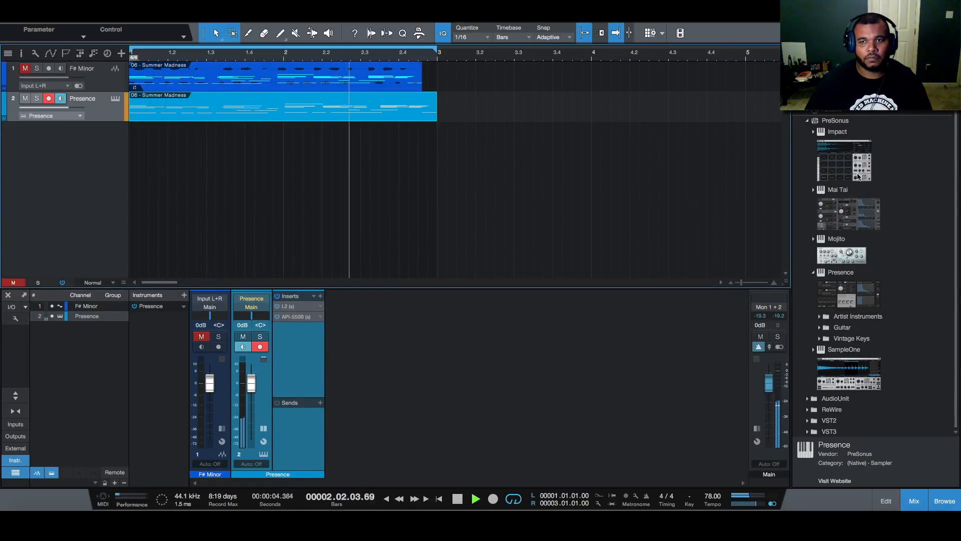
key(space)
- Add an Impact drum instrument track and load the 15 148 Dmin kit from MVP Loops, Mainstreams
drag(850, 184, 86, 187)
click(312, 73)
click(314, 94)
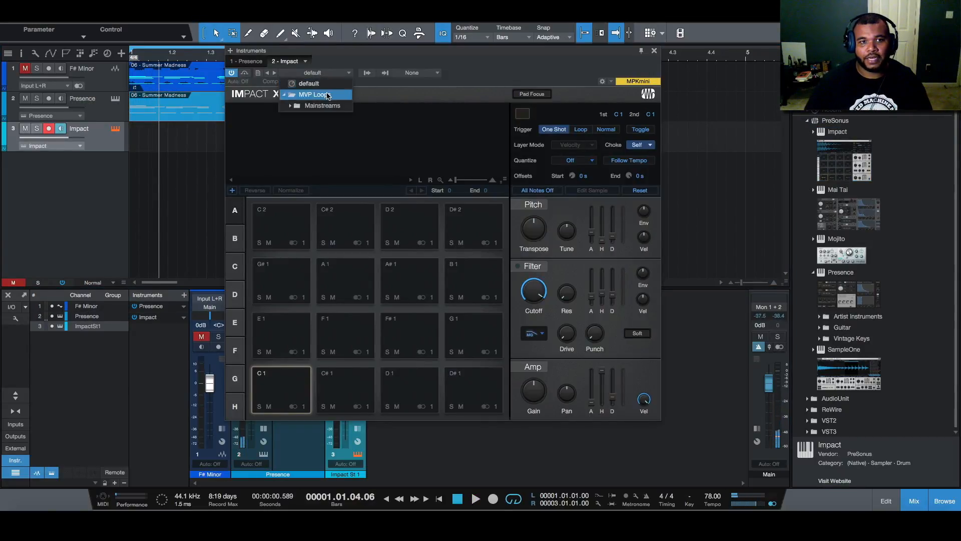
click(324, 105)
click(339, 270)
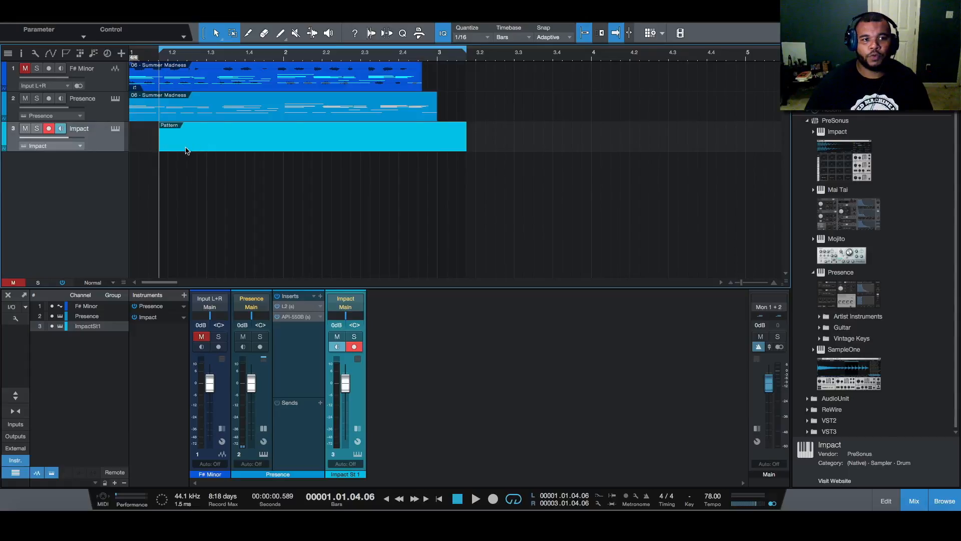
- Move the Impact pattern to the start of the song and delete the Summer Madness audio event from the F# Minor track
drag(185, 150, 155, 150)
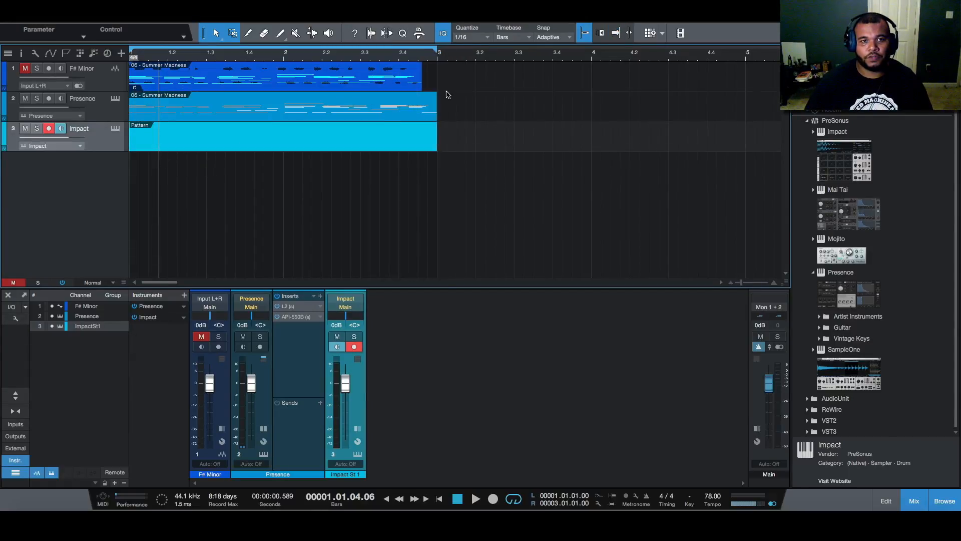
click(276, 82)
key(Delete)
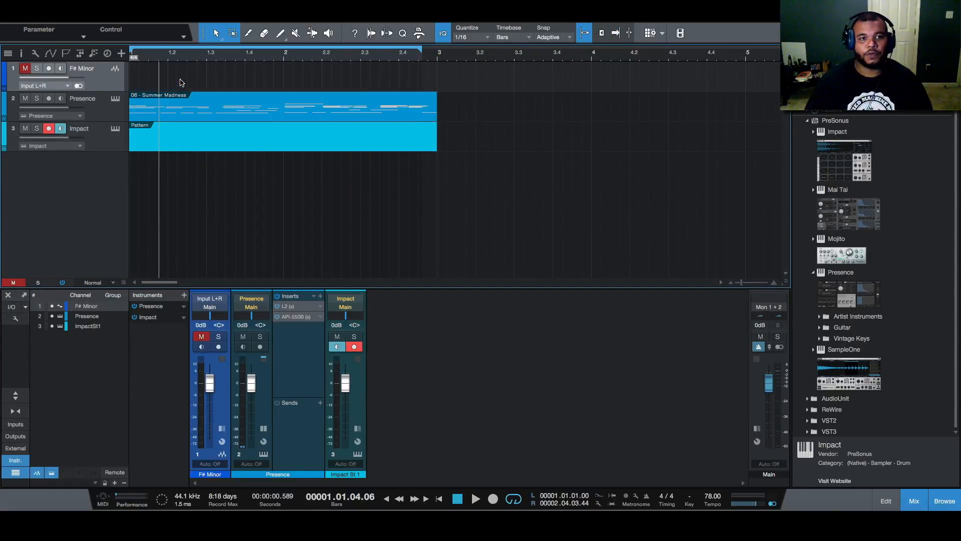
- Set the loop range to the Impact pattern, open the pattern for editing and set it to 32 steps
click(389, 126)
double_click(357, 146)
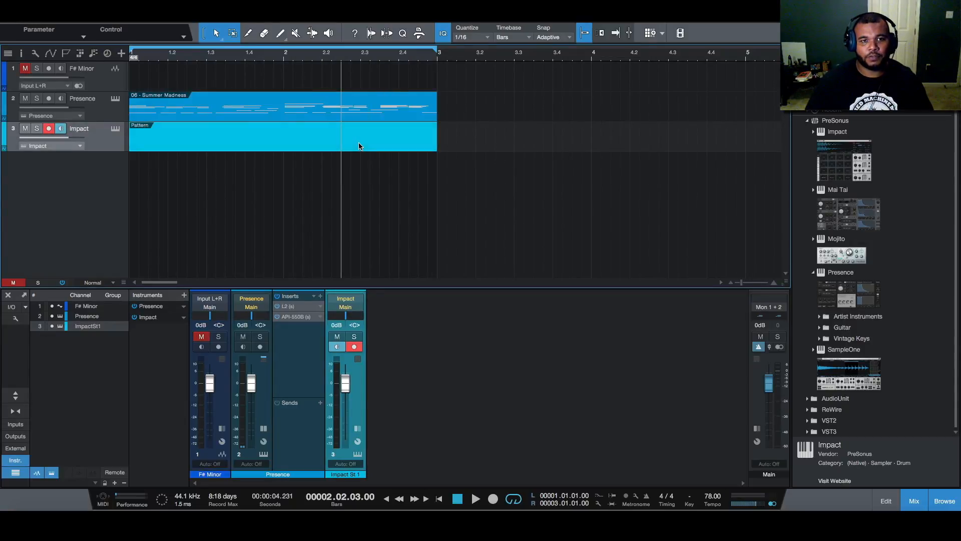
click(173, 302)
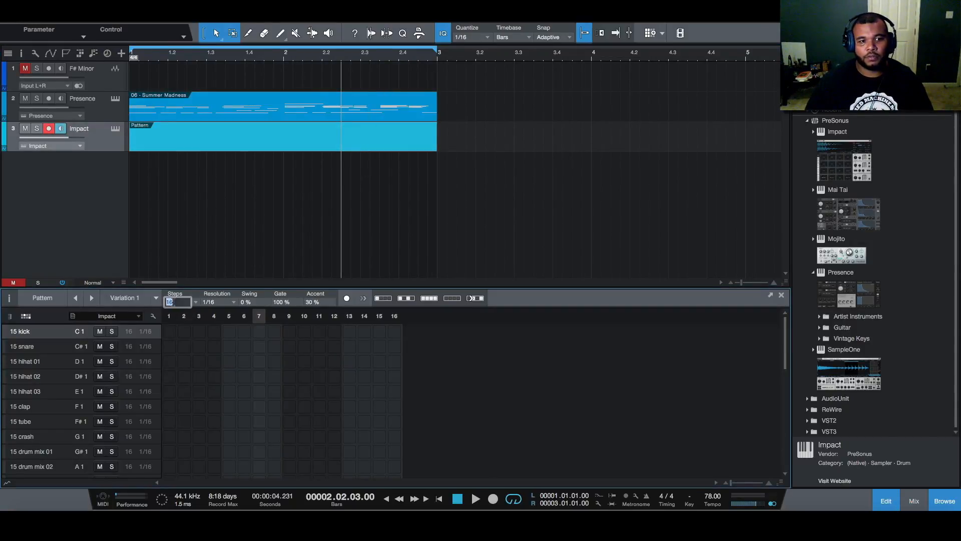
key(Return)
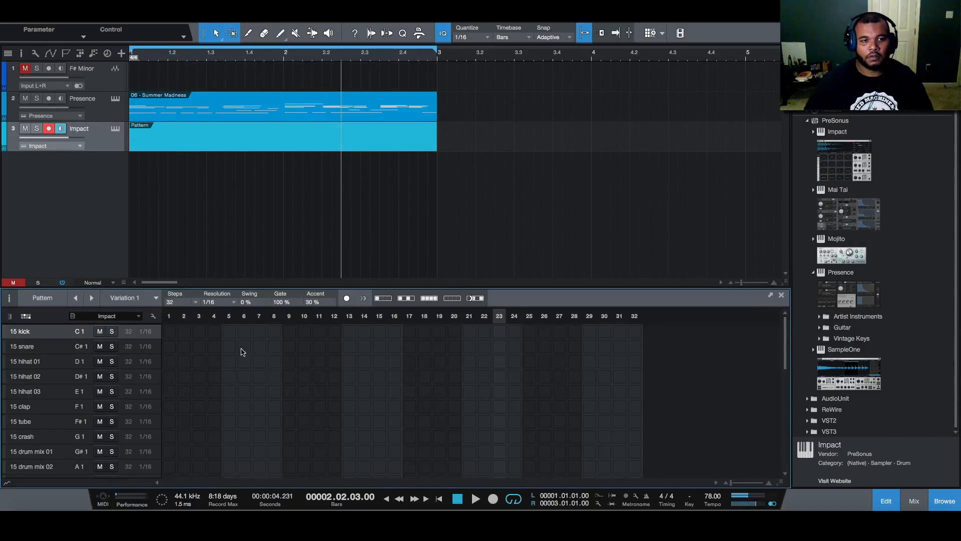
- Place snare hits on steps 5, 13, 21 and 29 while the loop plays
click(229, 345)
key(space)
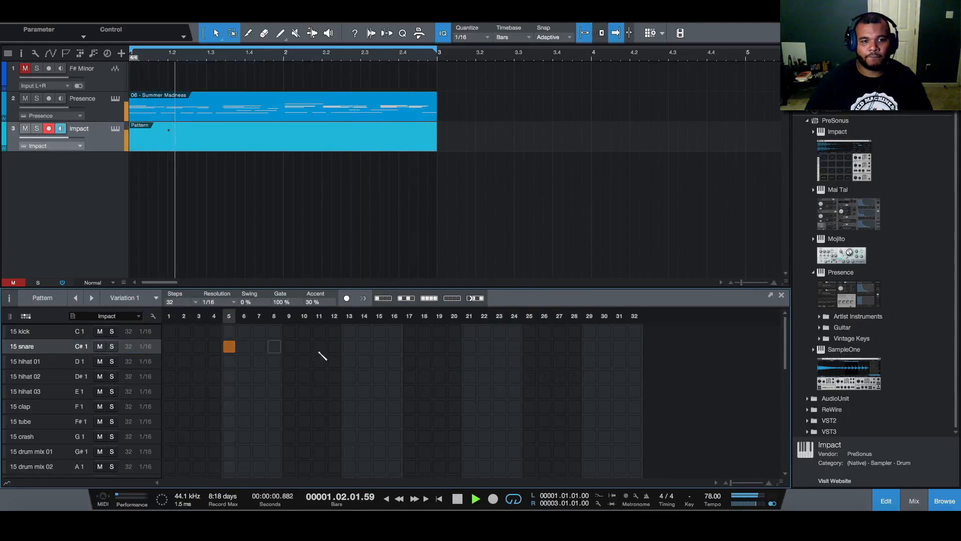
click(349, 346)
click(470, 346)
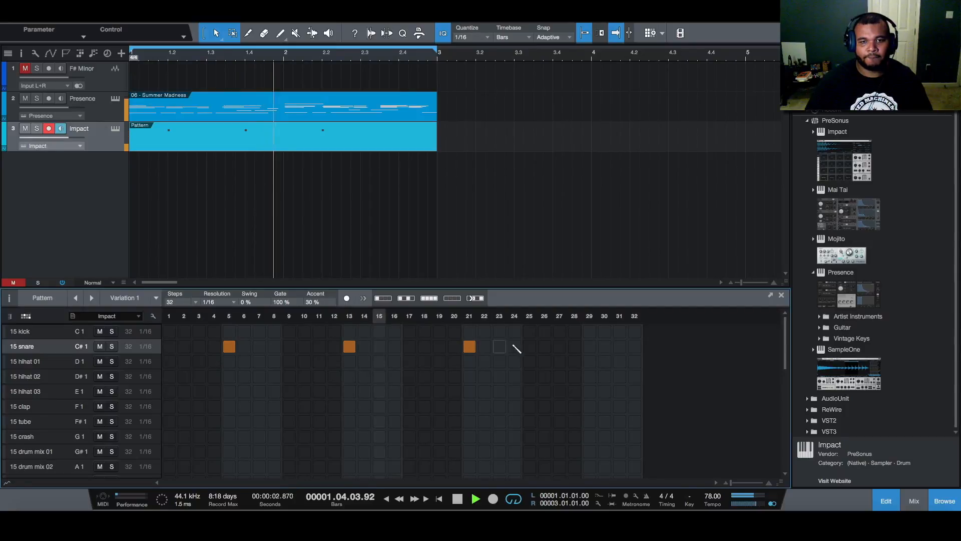
click(590, 346)
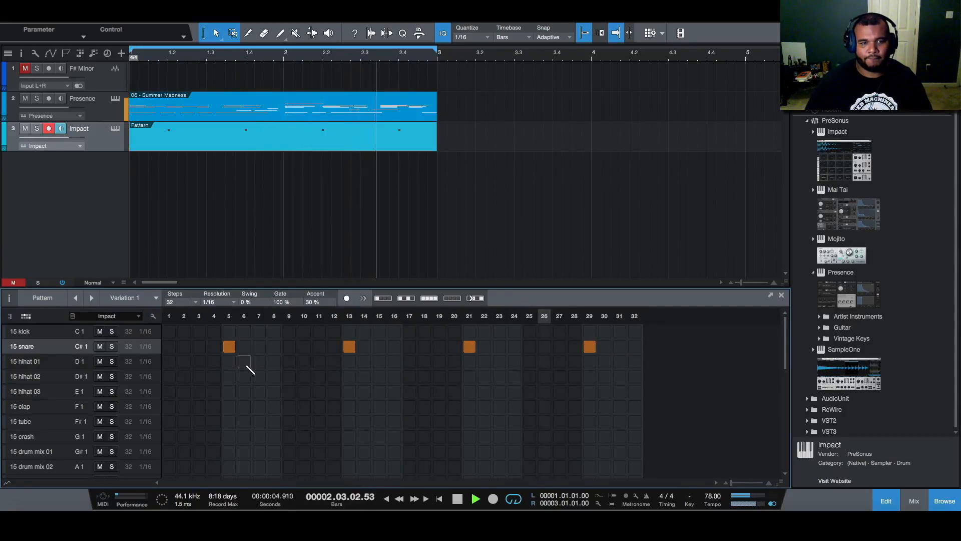
- Place kicks on steps 1, 3, 11, 16, 17, 20, 23 and 27, and add snares on steps 8 and 24
click(169, 331)
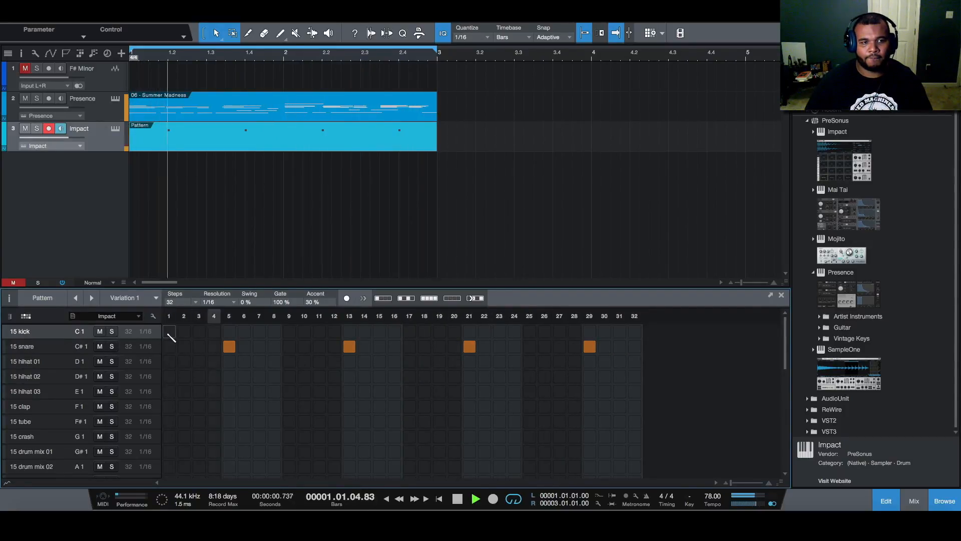
click(200, 331)
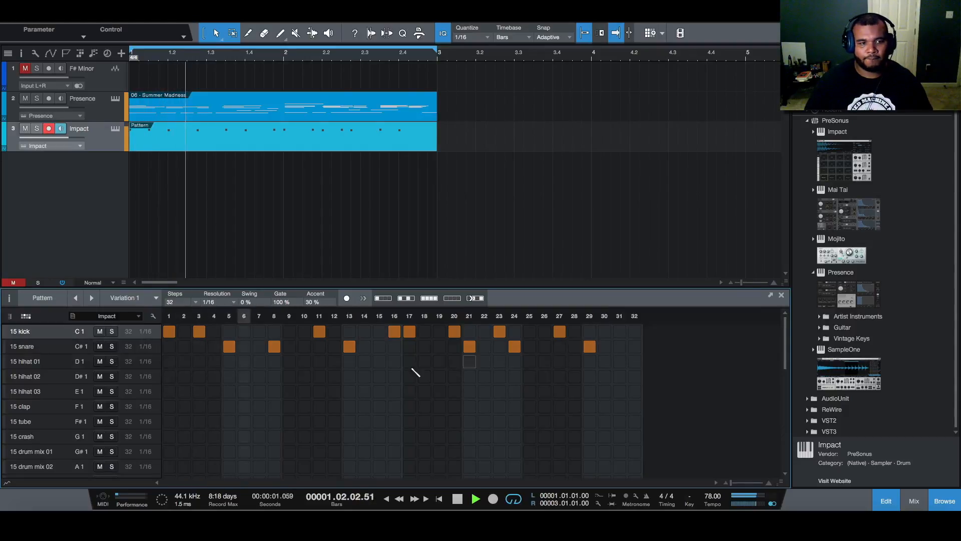
- Place hihat 01 on every fourth step from step 1, hihat 03 on 15 and 31, claps on 29 and 30, and a crash on 1
click(170, 376)
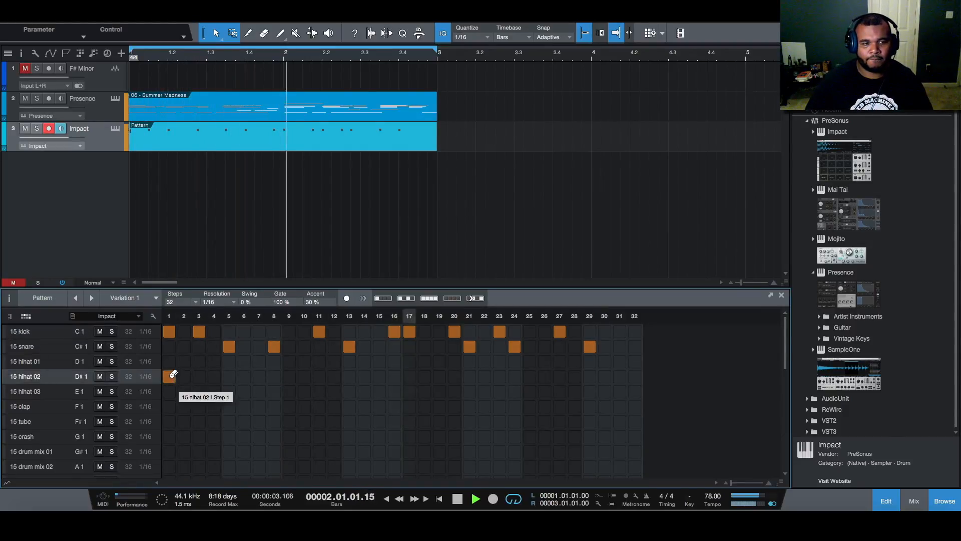
click(229, 378)
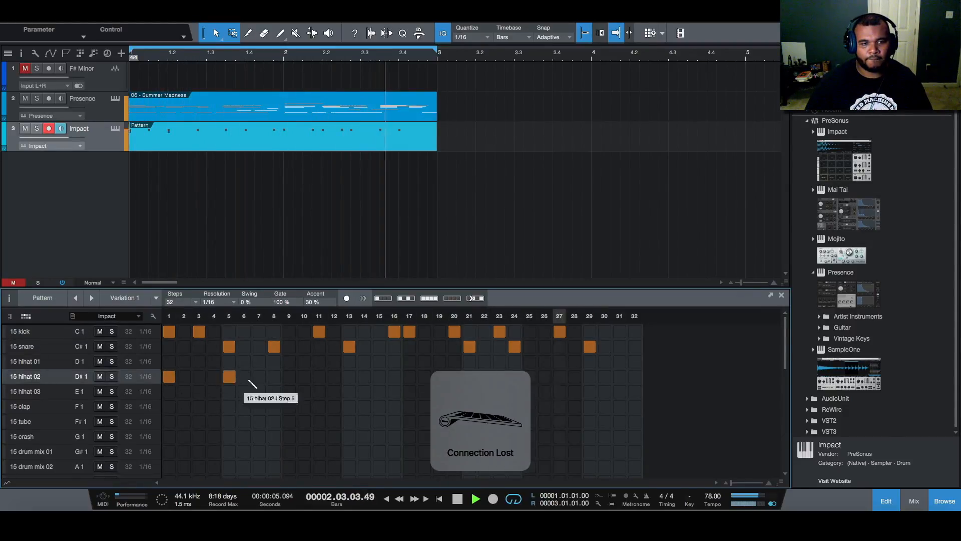
click(292, 377)
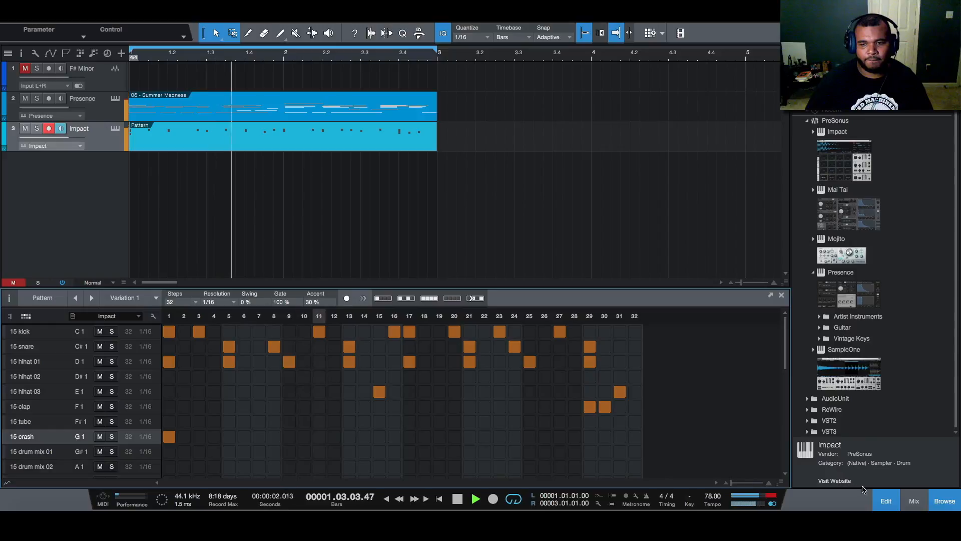
- Open Impact from the mixer, lower the crash pad's gain, set the clap pad's gain to -11.6 dB, and stop playback
click(915, 501)
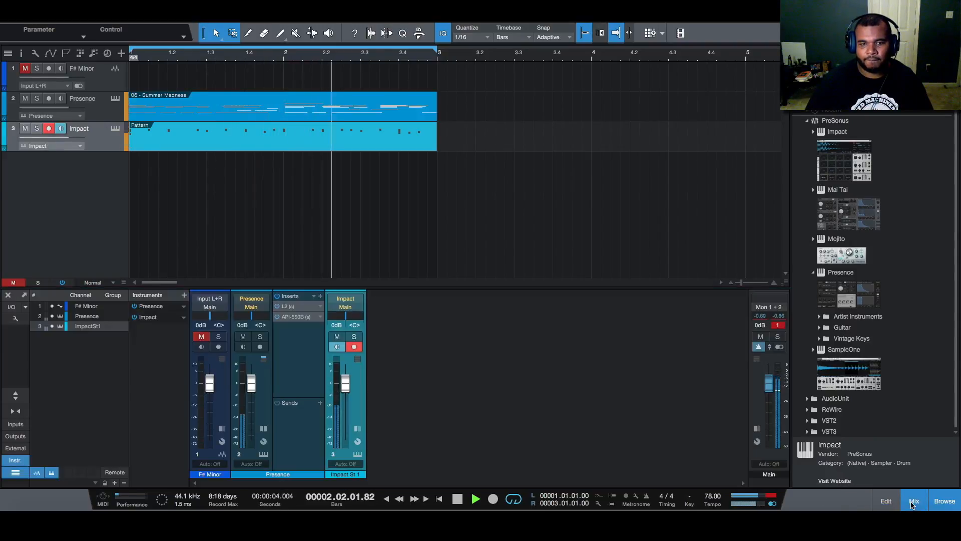
click(357, 429)
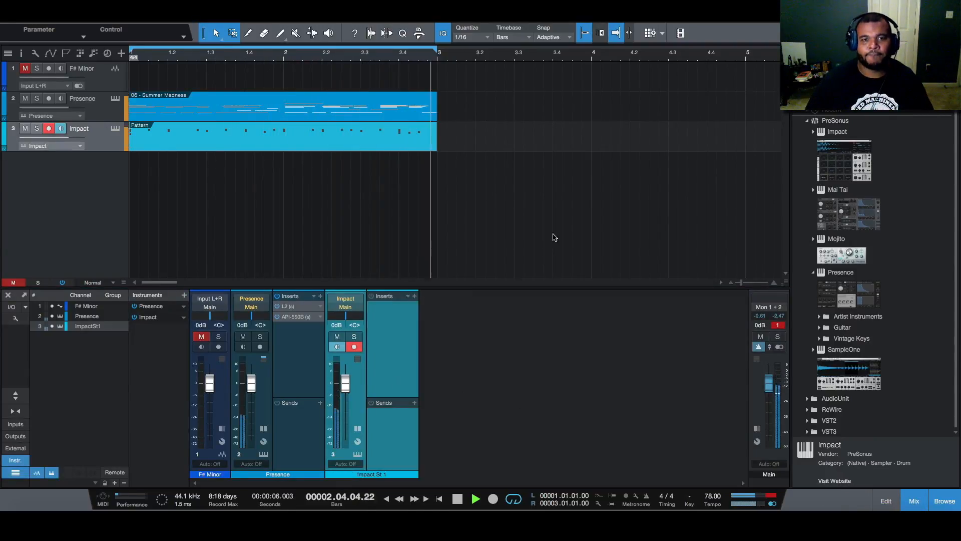
click(357, 454)
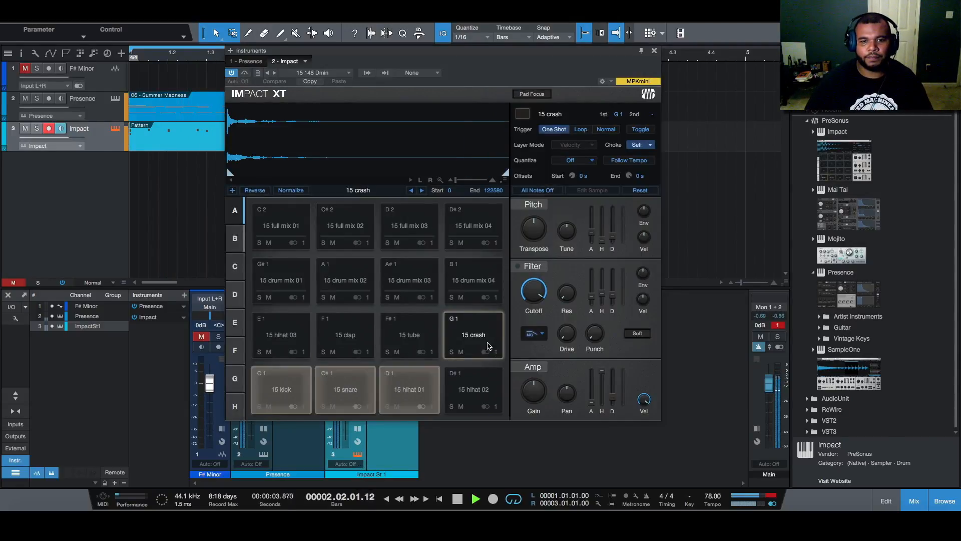
drag(535, 391, 537, 415)
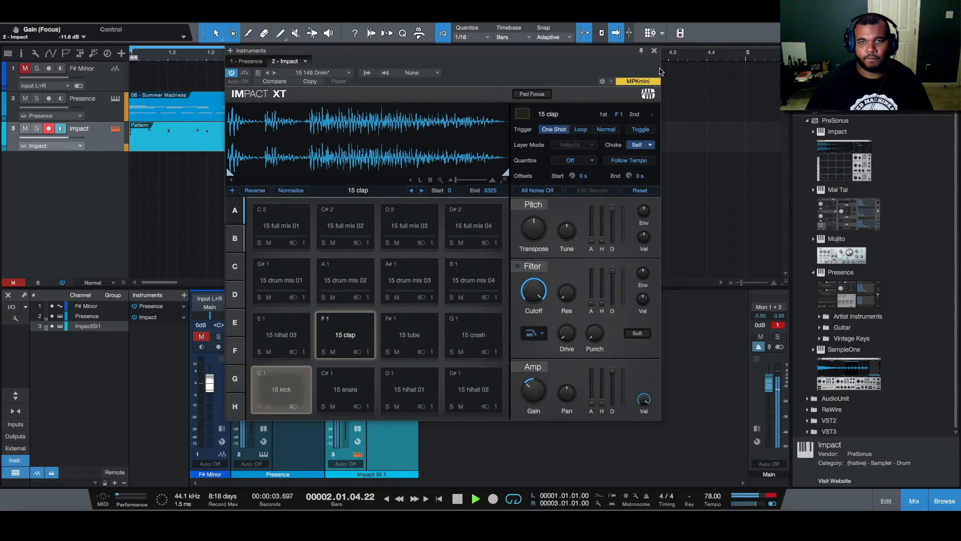
click(655, 50)
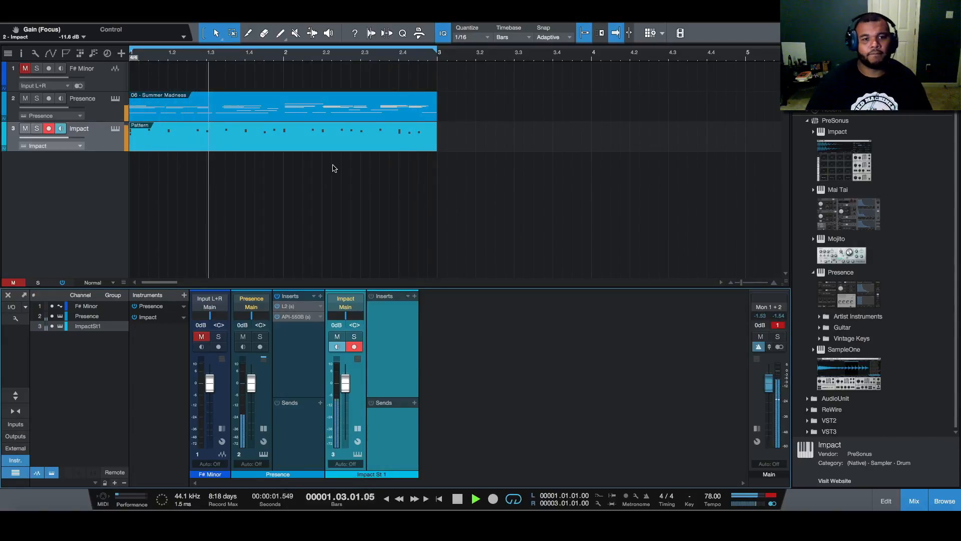
key(space)
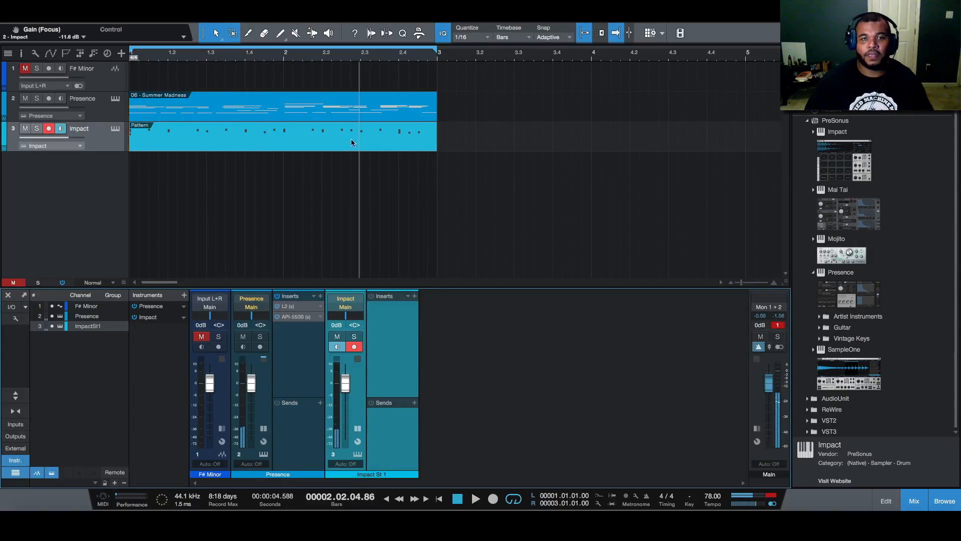
- Extract the chords of the Presence Summer Madness part to the chord track
click(311, 119)
right_click(312, 119)
mouse_move(427, 304)
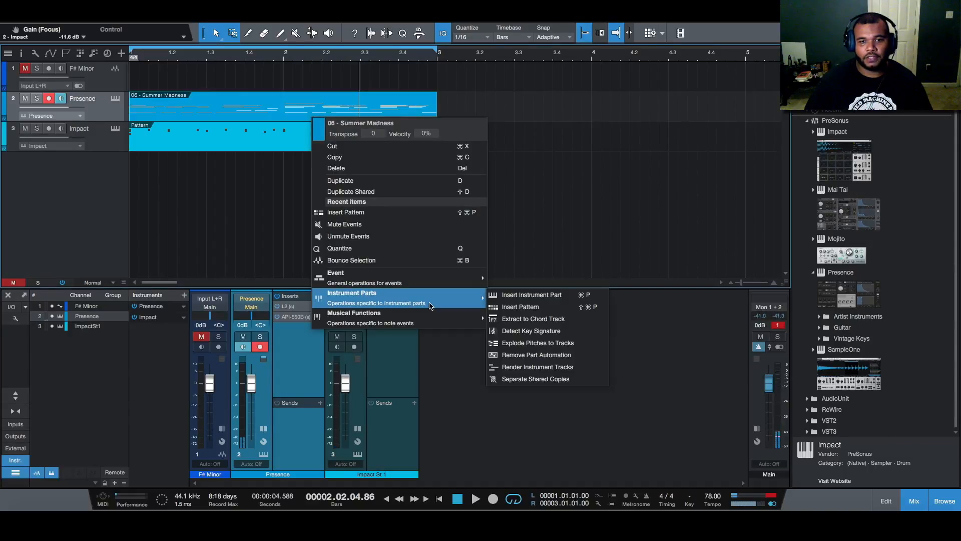
click(546, 322)
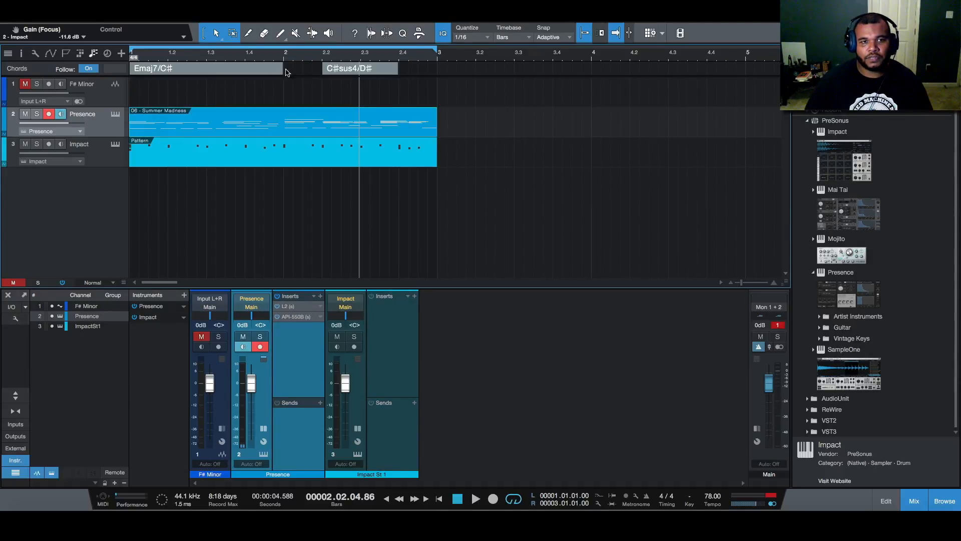
- Stretch the C#sus4/D# chord to fill all of bar 2, and set the loop range from bar 1 to bar 3
click(334, 75)
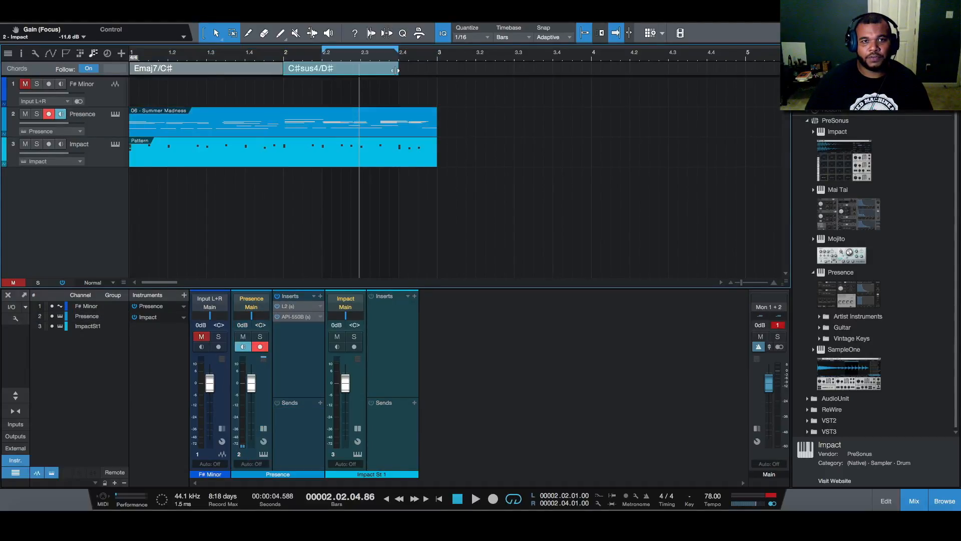
drag(398, 70, 438, 70)
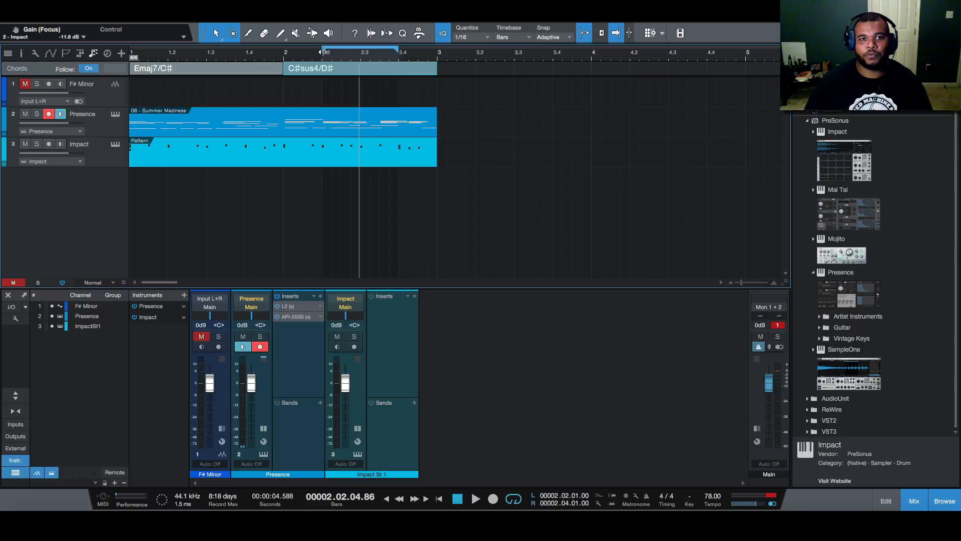
drag(326, 50, 93, 54)
drag(402, 50, 440, 52)
- Add a SampleOne instrument track, load Lex808.wav into it and set it to mono
scroll(891, 216, down, 1)
drag(854, 374, 37, 211)
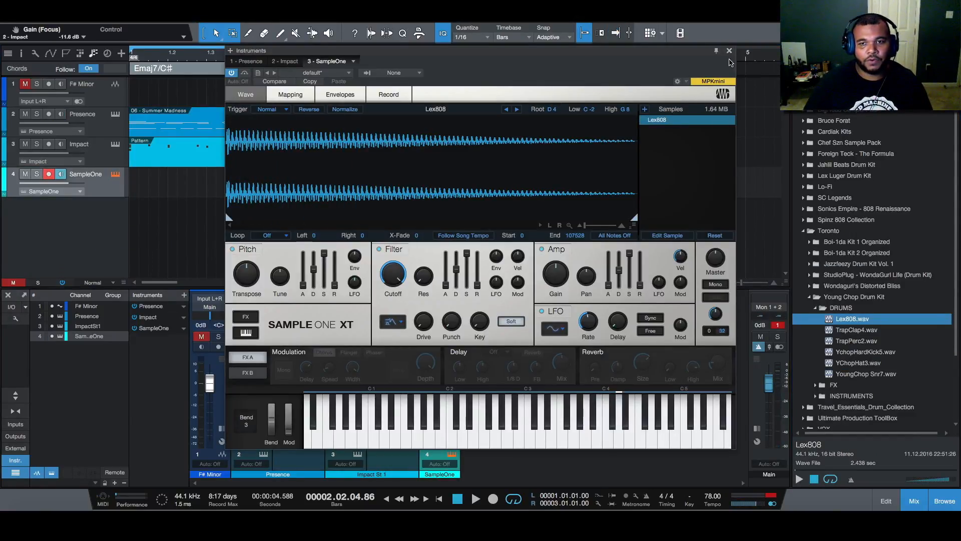
click(714, 284)
click(730, 51)
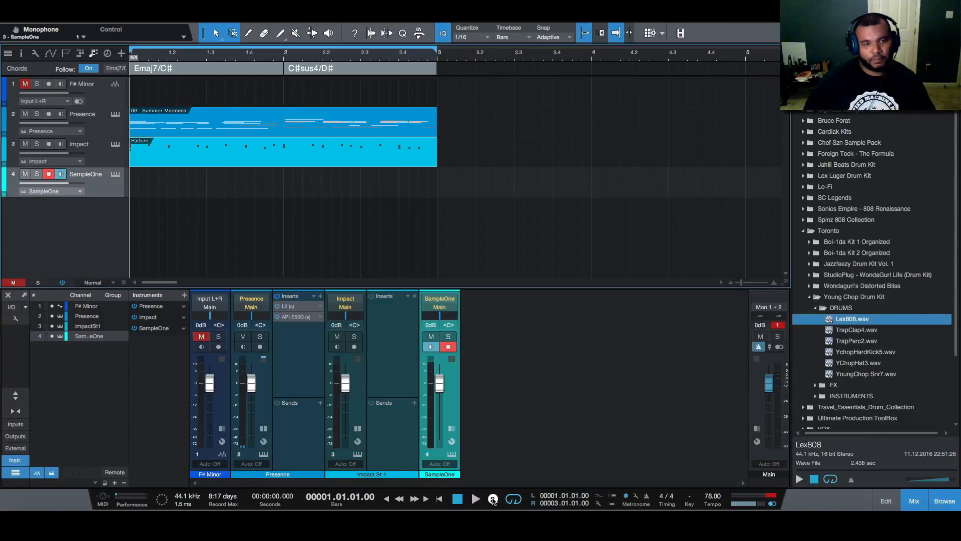
- Record a two-bar 808 bass part on the SampleOne track and set the track's follow chords mode to Bass
click(493, 499)
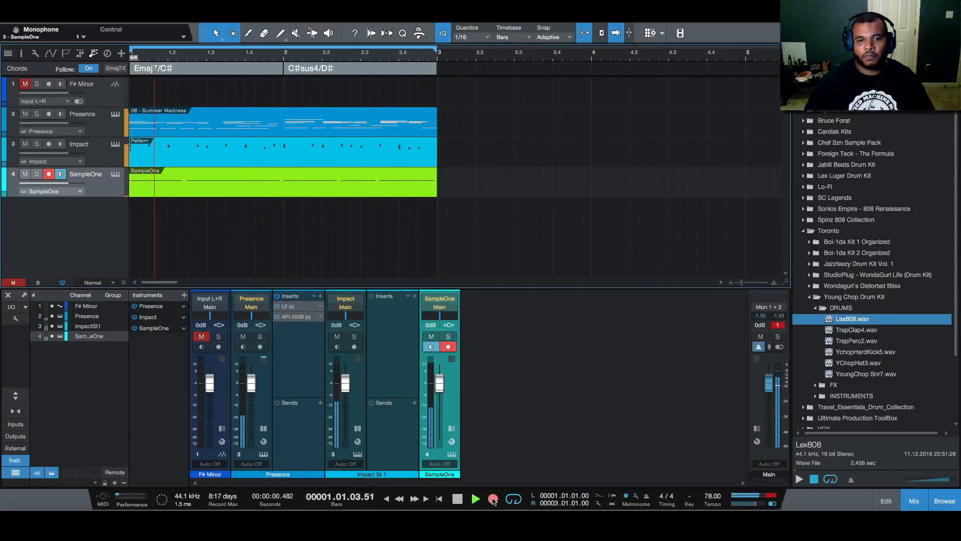
click(458, 500)
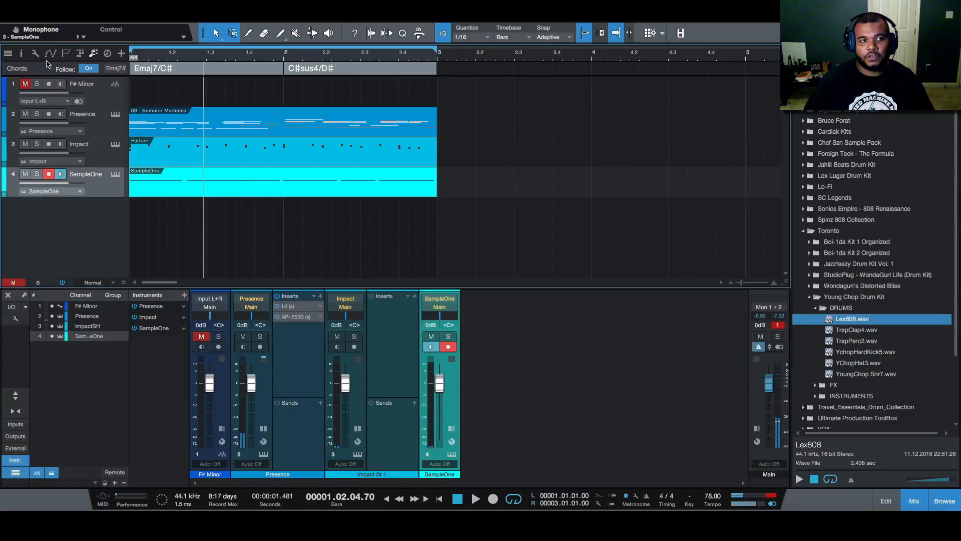
click(22, 53)
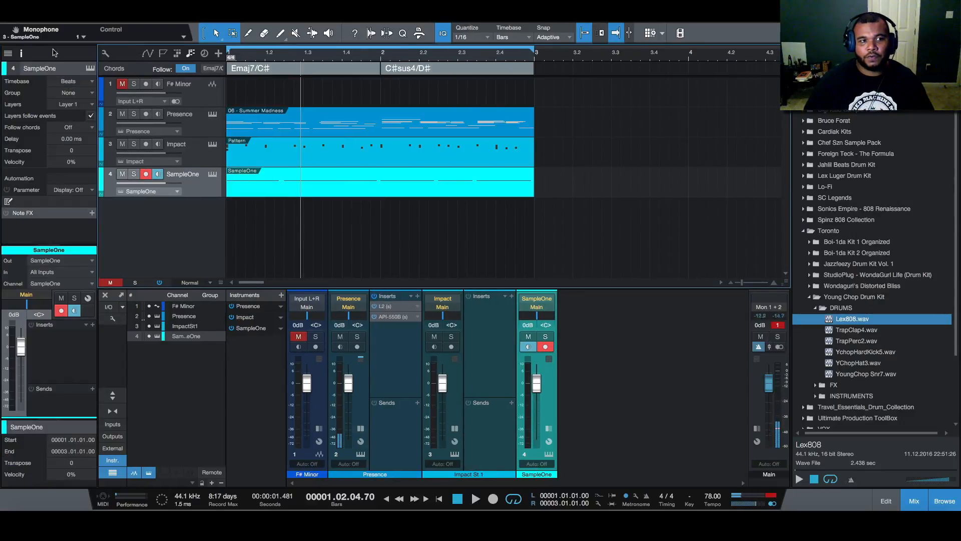
click(75, 128)
click(80, 173)
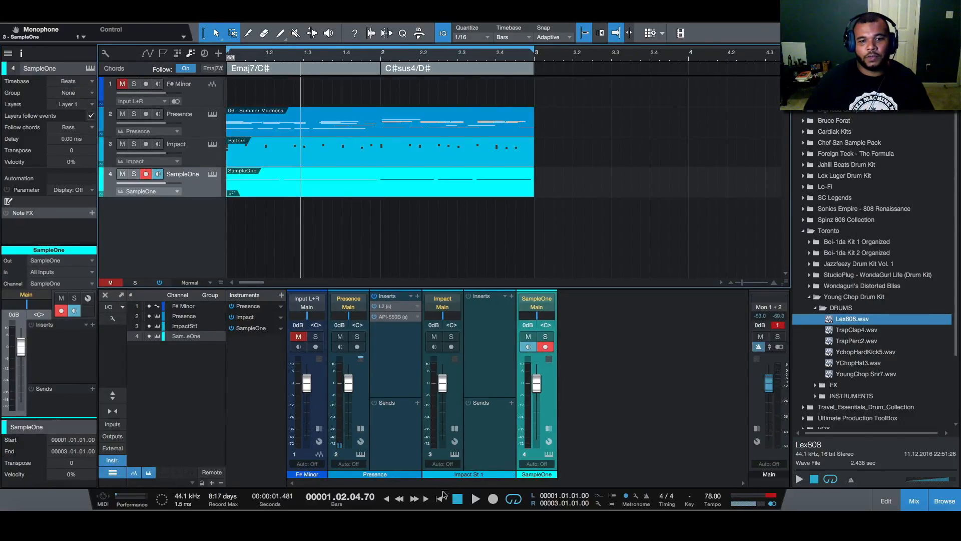
- Balance the mix during playback by setting the SampleOne channel level to -1.0 dB and the Presence channel level to +1.3 dB
key(space)
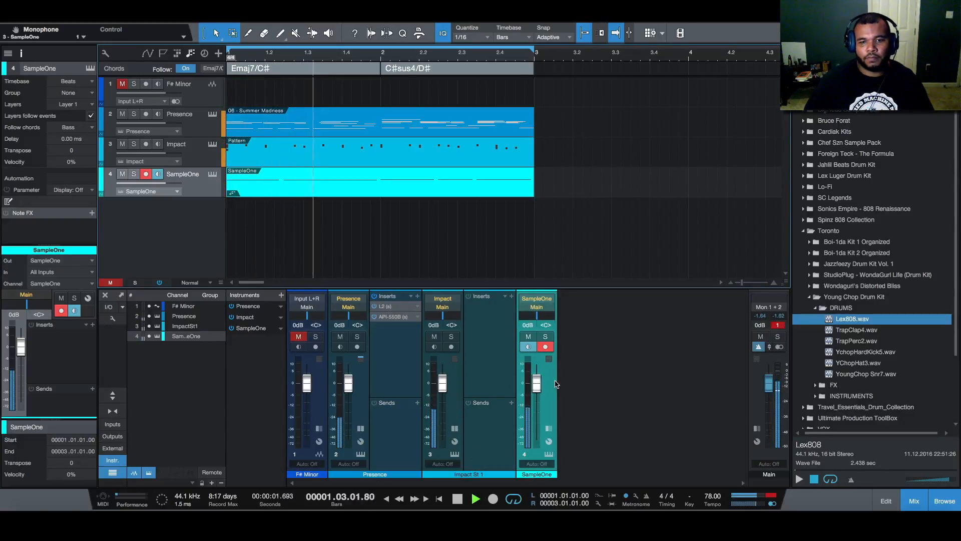
drag(537, 383, 533, 388)
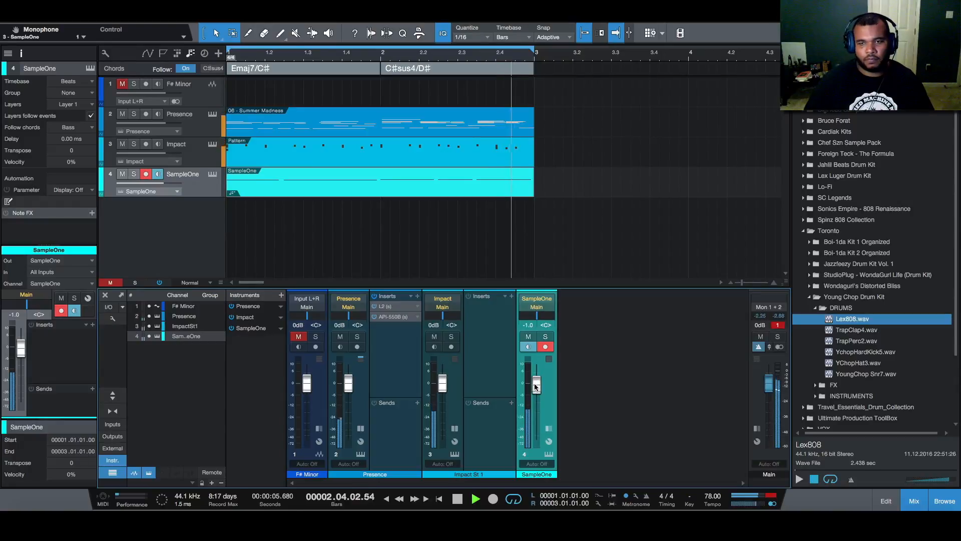
drag(349, 388, 349, 385)
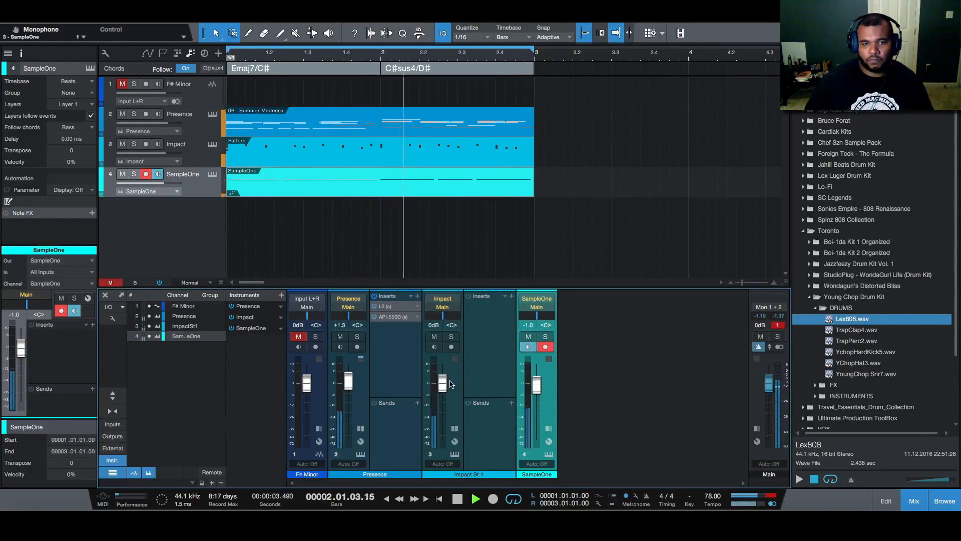
- Audition the loop with Impact muted and unmuted, open the Presence channel's API-550B equalizer, and stop playback
click(435, 336)
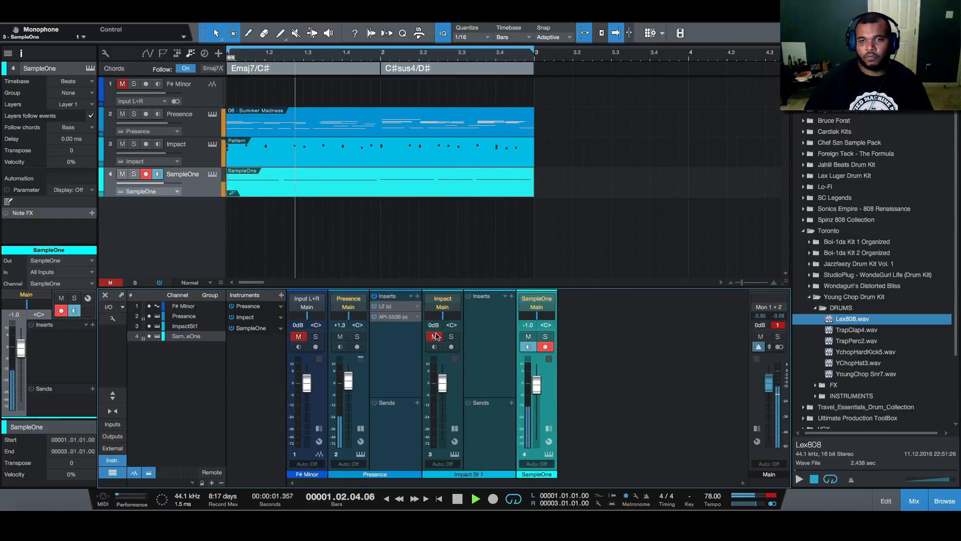
click(436, 336)
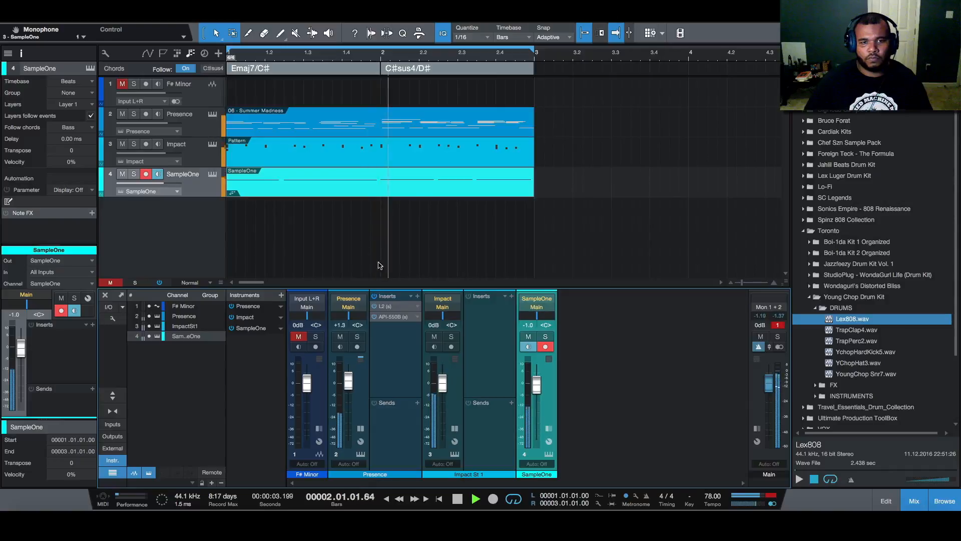
click(393, 317)
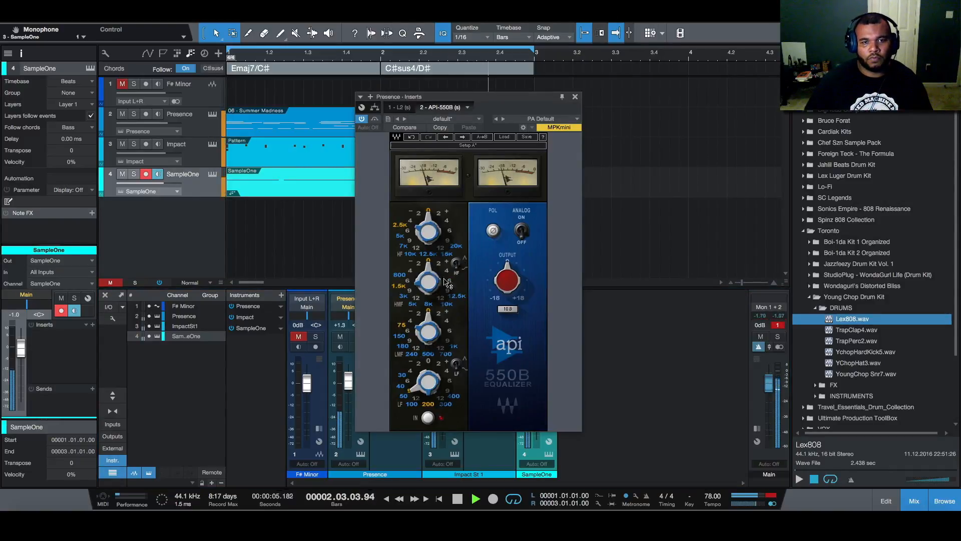
click(458, 499)
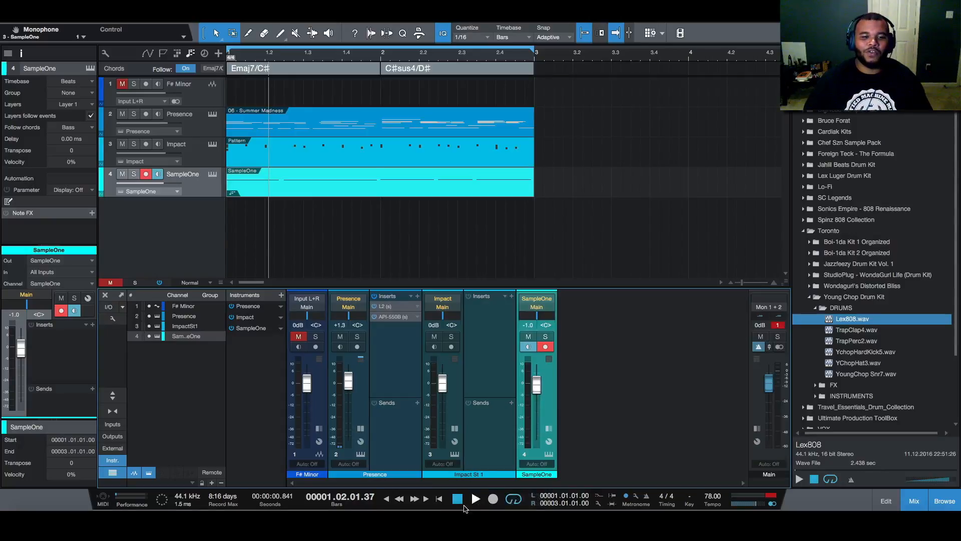
- Play the full beat from the start of the song to review it, and stop playback
click(440, 500)
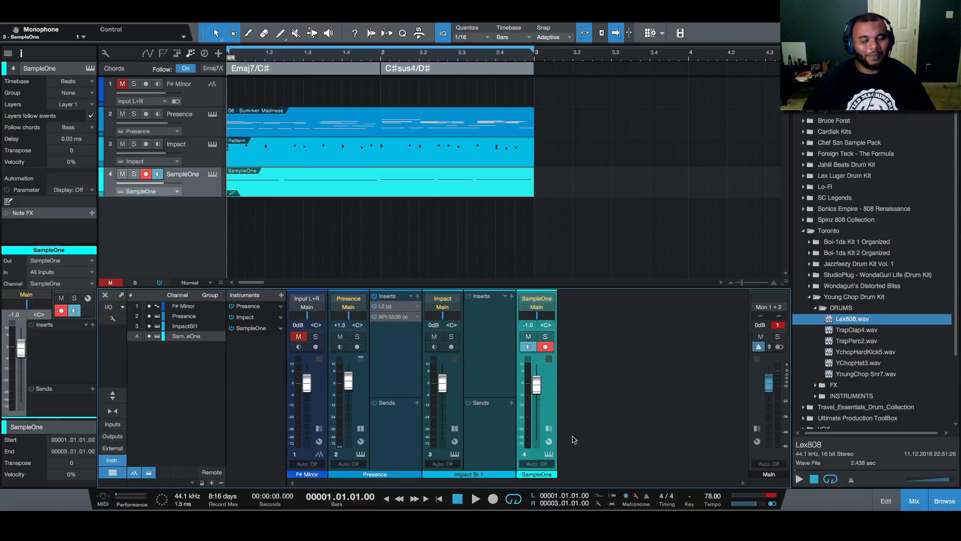
click(476, 499)
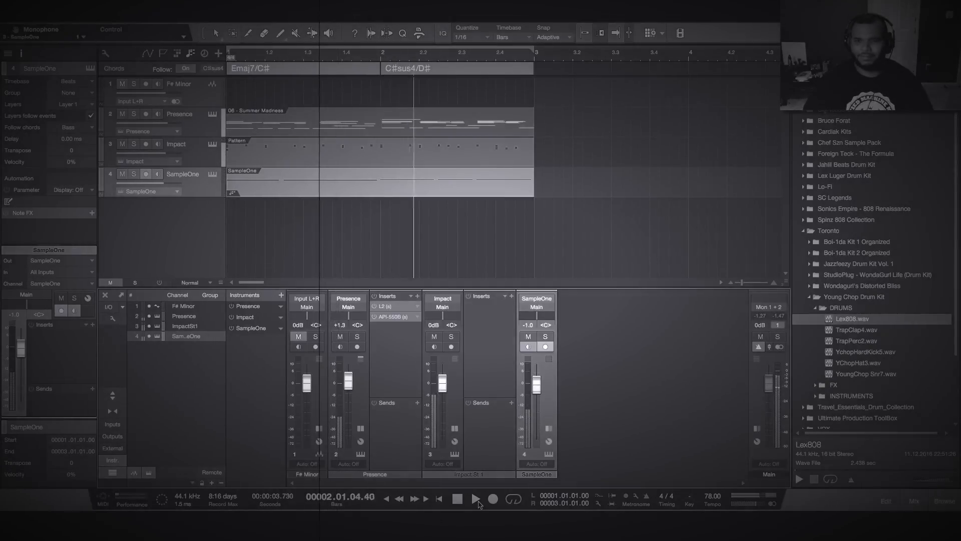
click(457, 500)
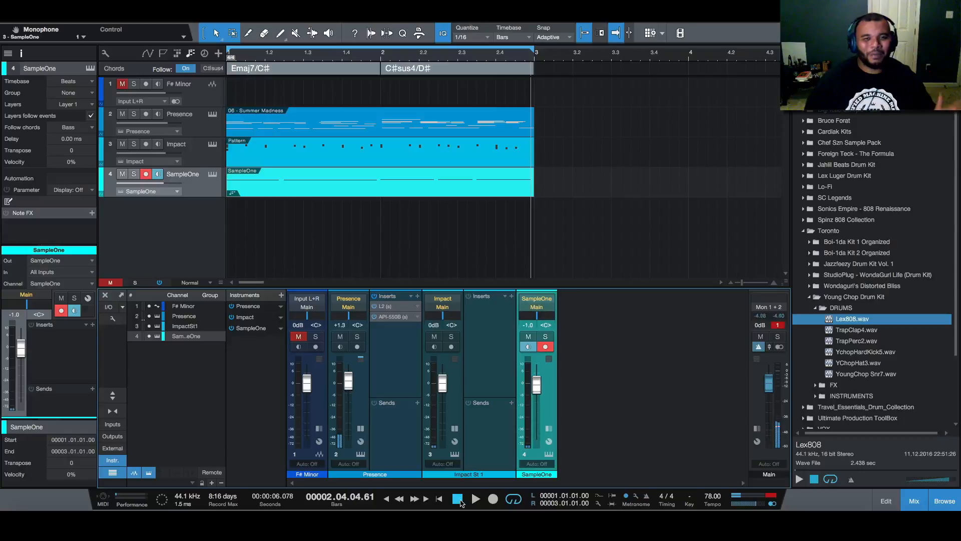